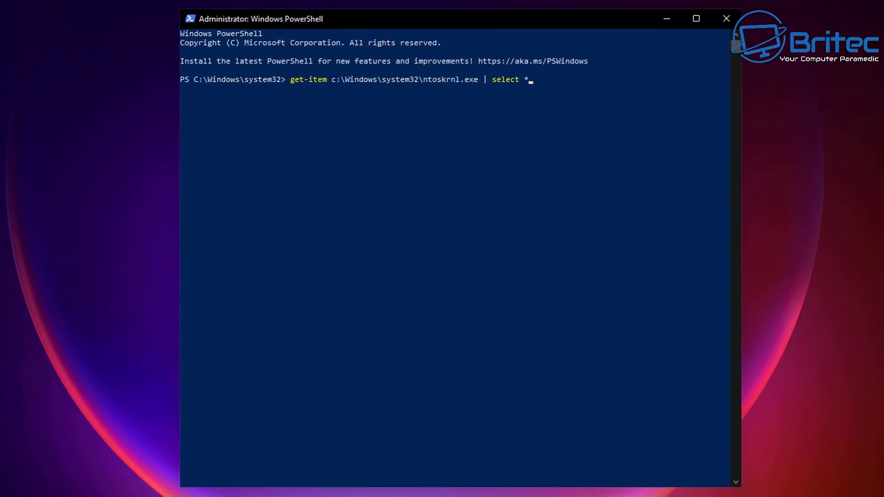
Step: Open File Explorer at Quick access, showing its six frequent folders
key("Return")
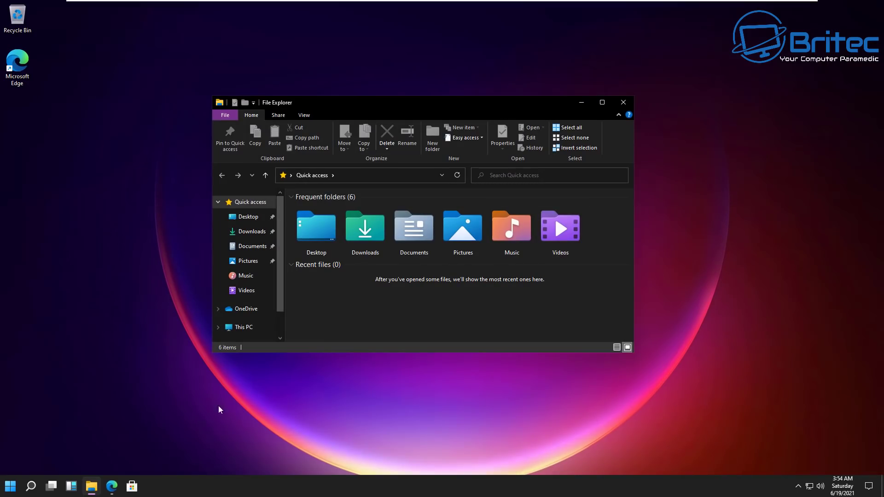
Step: Minimize and restore File Explorer from the taskbar several times
left_click(92, 489)
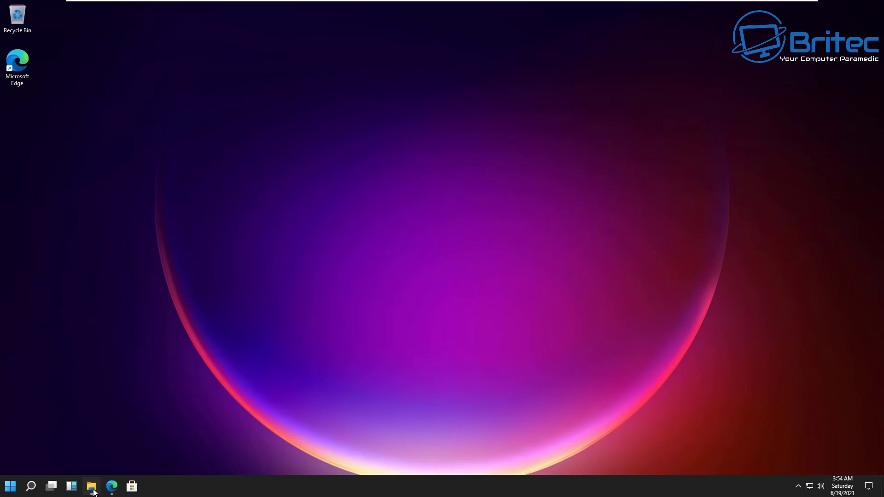
left_click(92, 489)
left_click(92, 489)
left_click(94, 491)
left_click(93, 490)
left_click(93, 491)
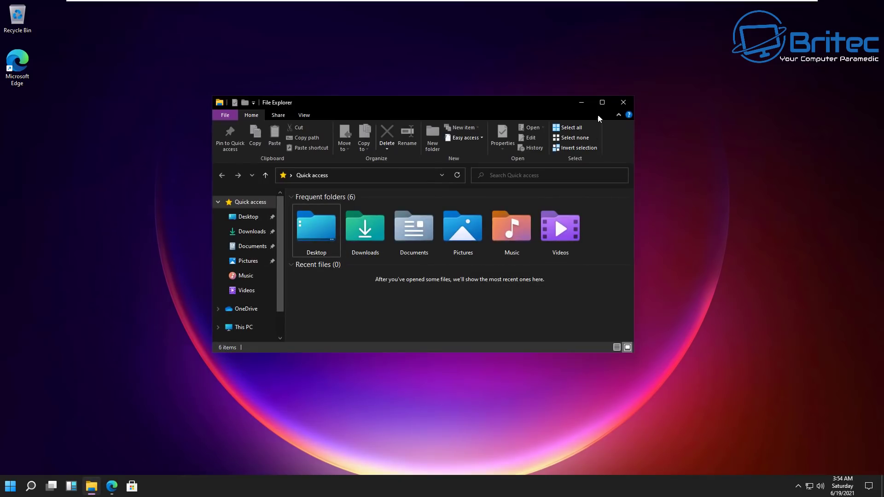
Step: Maximize and restore File Explorer twice, bringing up the Snap Layouts flyout
left_click(601, 102)
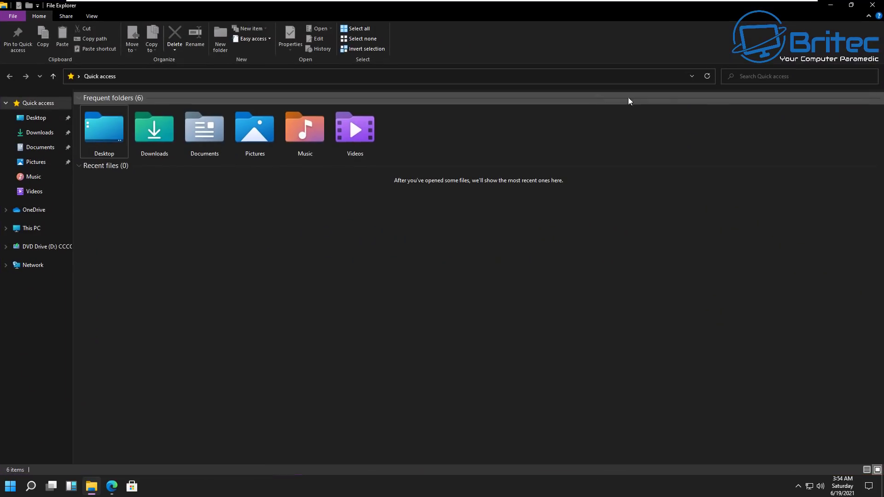
left_click(851, 5)
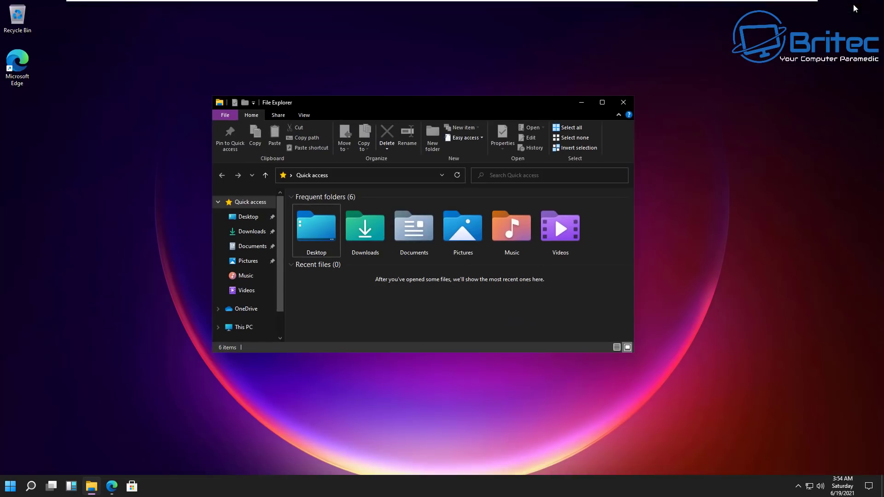
left_click(602, 102)
left_click(851, 5)
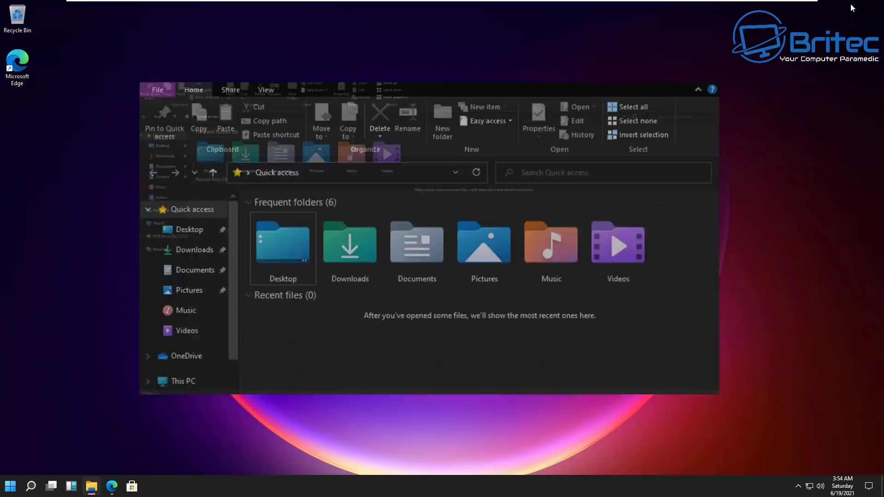
mouse_move(603, 103)
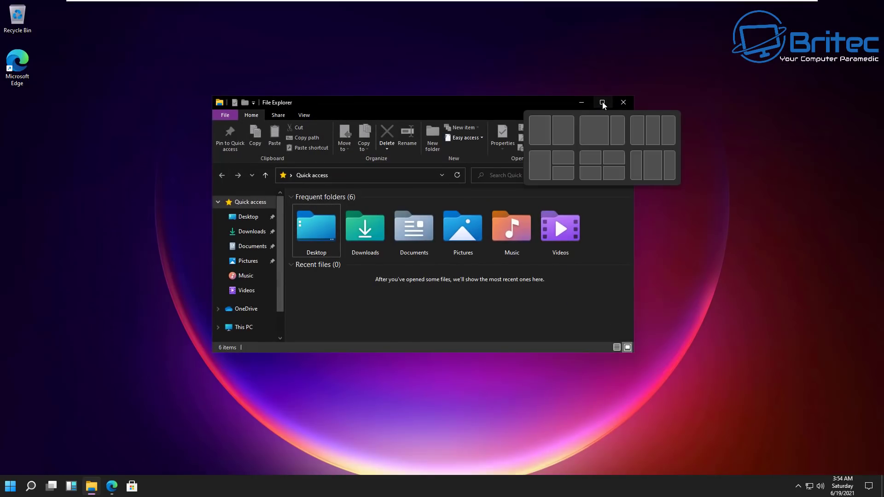
Step: Snap File Explorer to the left half and Microsoft Store to the right half
left_click(543, 138)
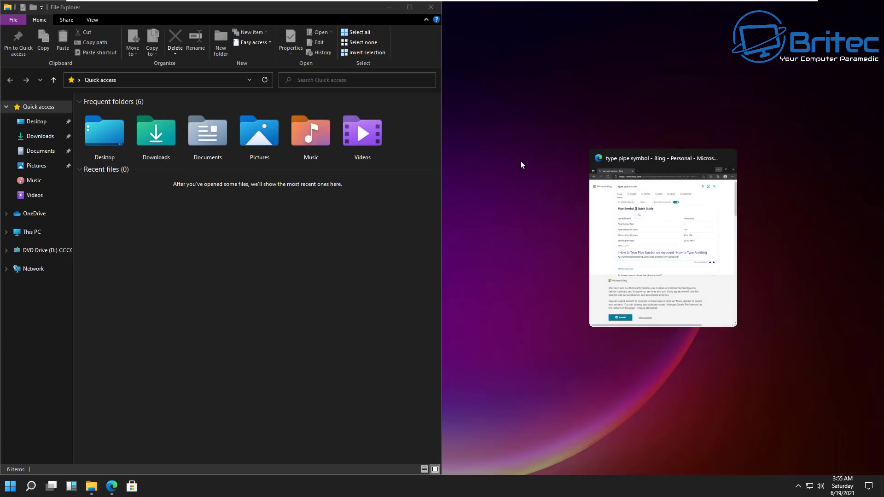
left_click(731, 158)
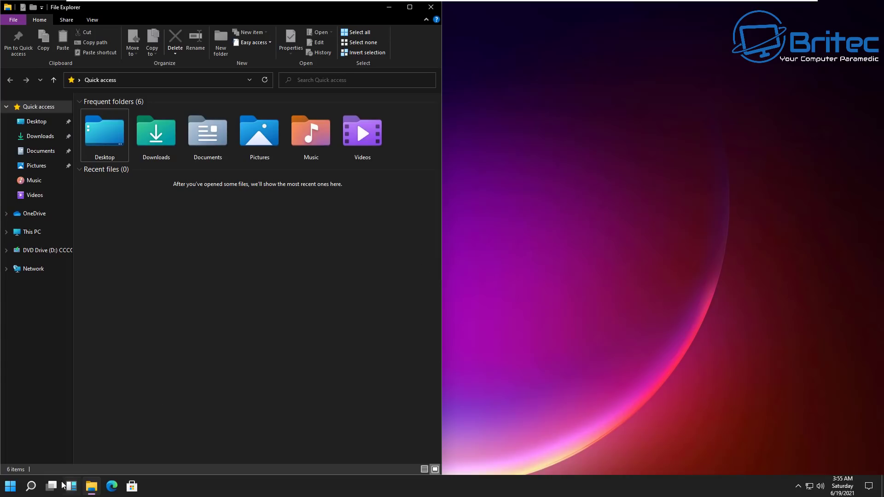
left_click(141, 486)
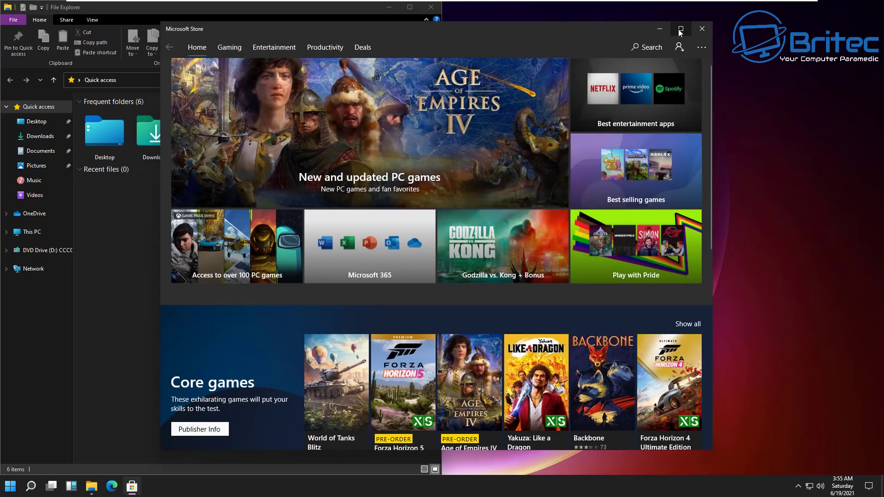
mouse_move(680, 31)
left_click(639, 57)
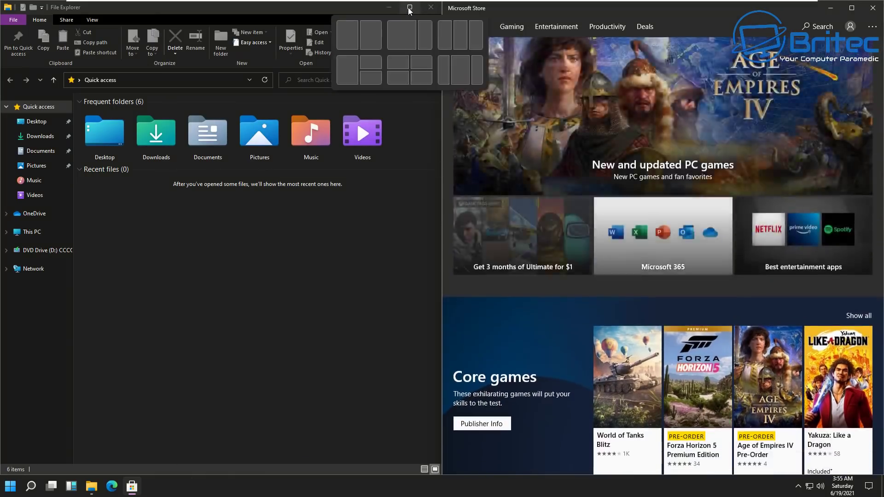
Step: Re-tile with Microsoft Store in the right third and File Explorer in the left two-thirds
mouse_move(848, 10)
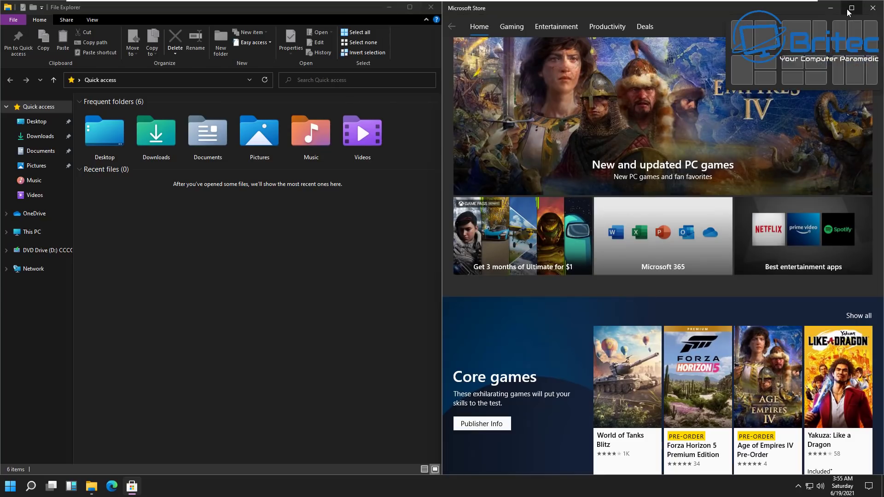
left_click(821, 35)
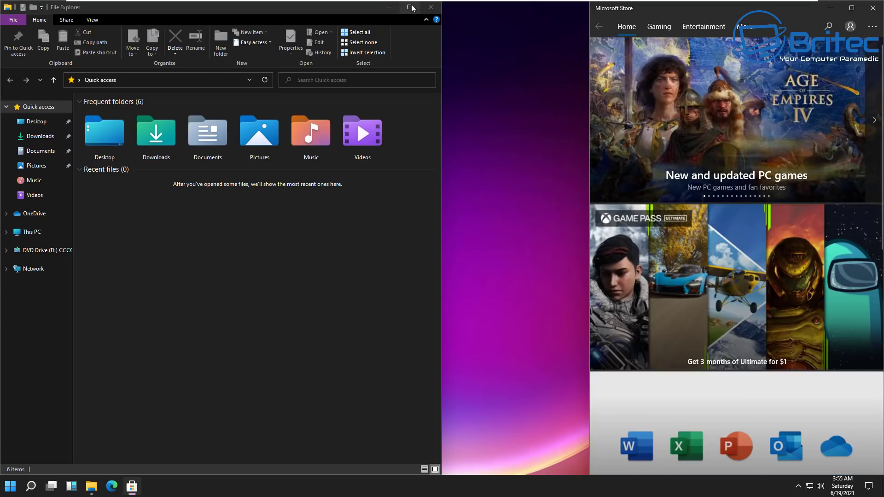
mouse_move(410, 7)
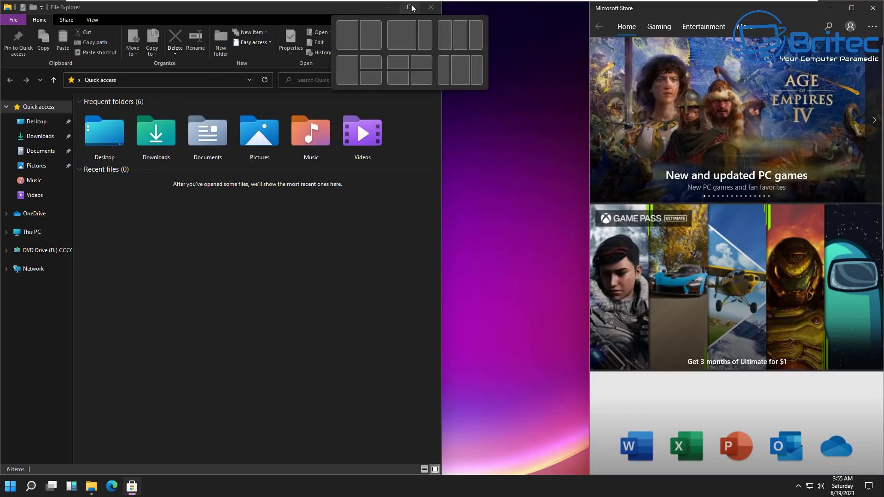
left_click(409, 41)
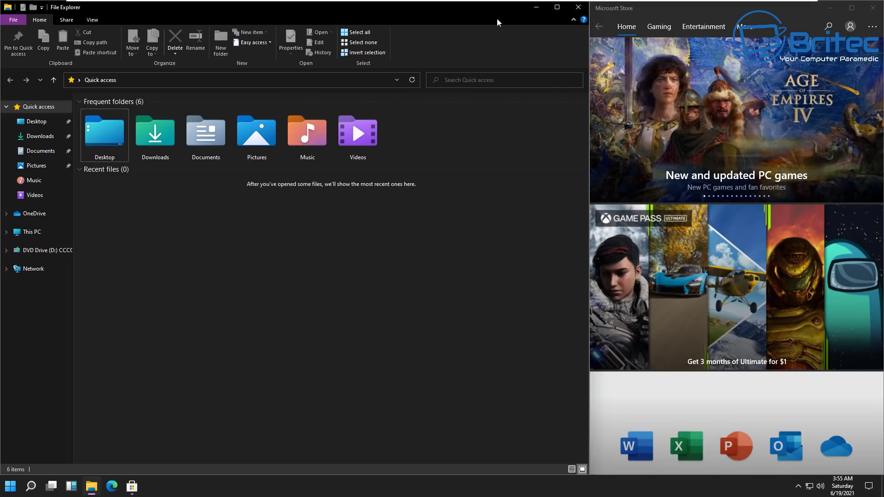
Step: Close both the File Explorer and Microsoft Store windows
left_click(580, 12)
left_click(579, 8)
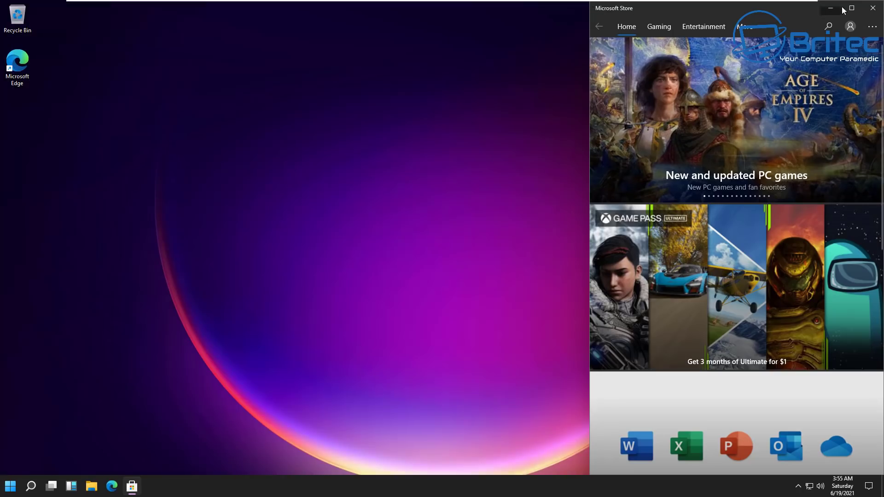
left_click(872, 8)
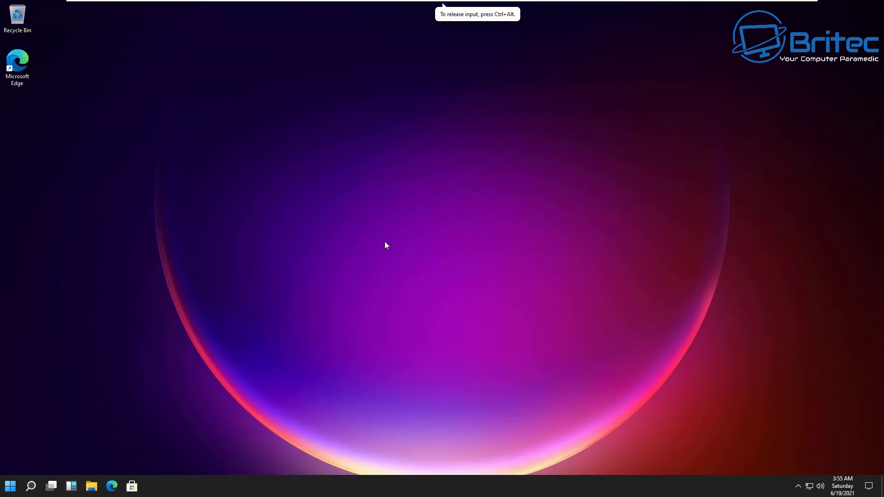
Step: Open Personalization settings from the desktop and go to the Themes page
right_click(412, 224)
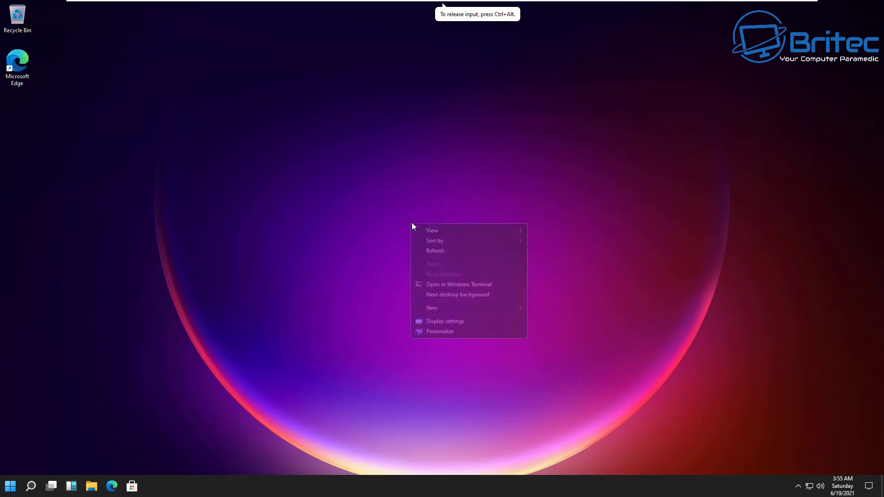
left_click(446, 331)
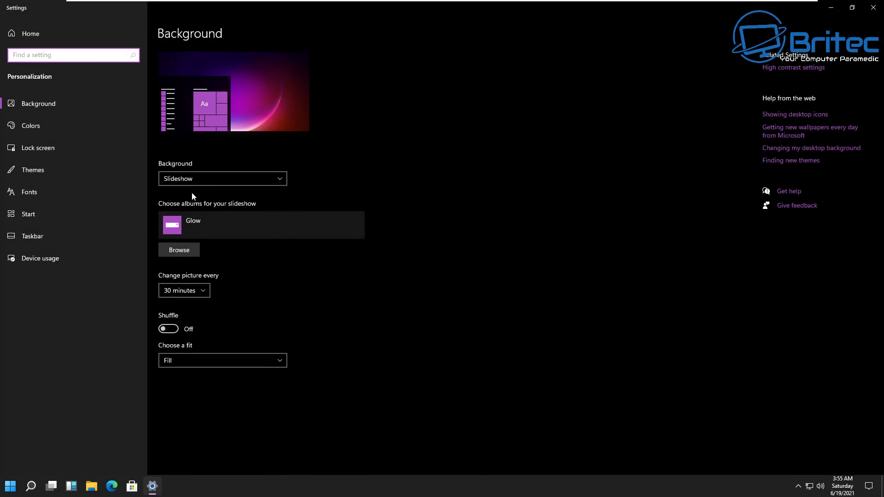
left_click(39, 126)
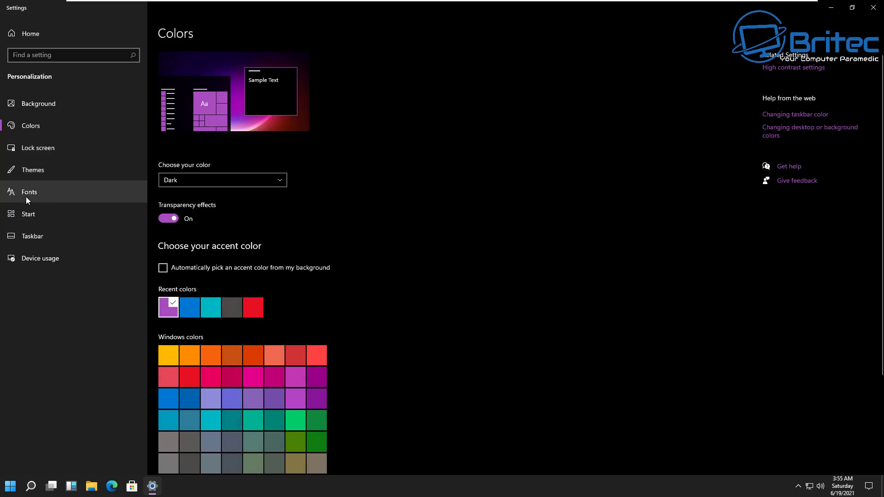
left_click(32, 171)
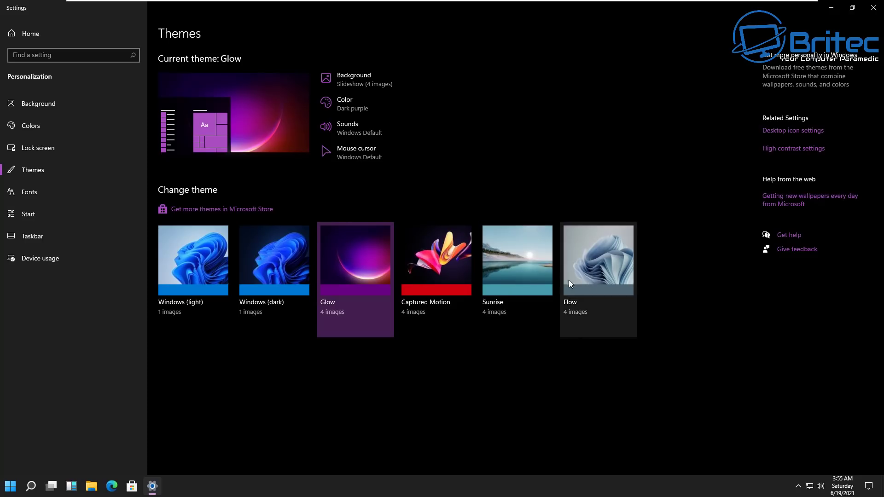
Step: Try the Sunrise and Windows (dark) themes, return to Glow, and minimize Settings
left_click(529, 269)
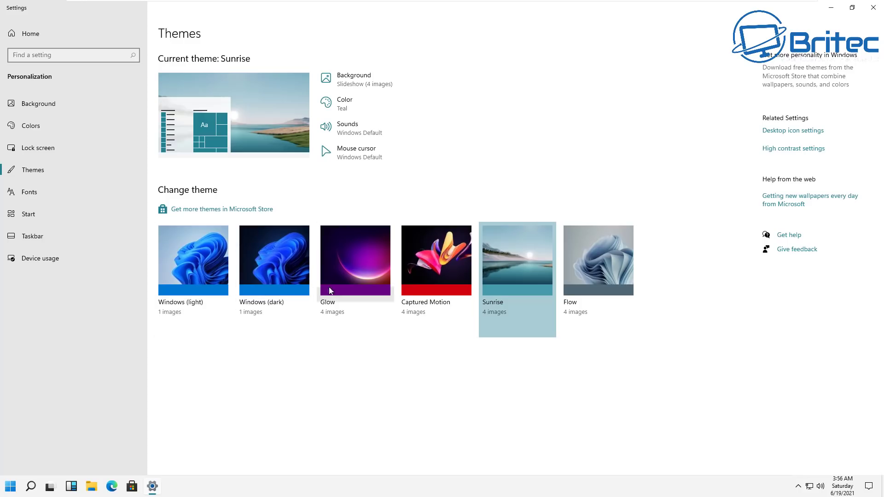
left_click(275, 278)
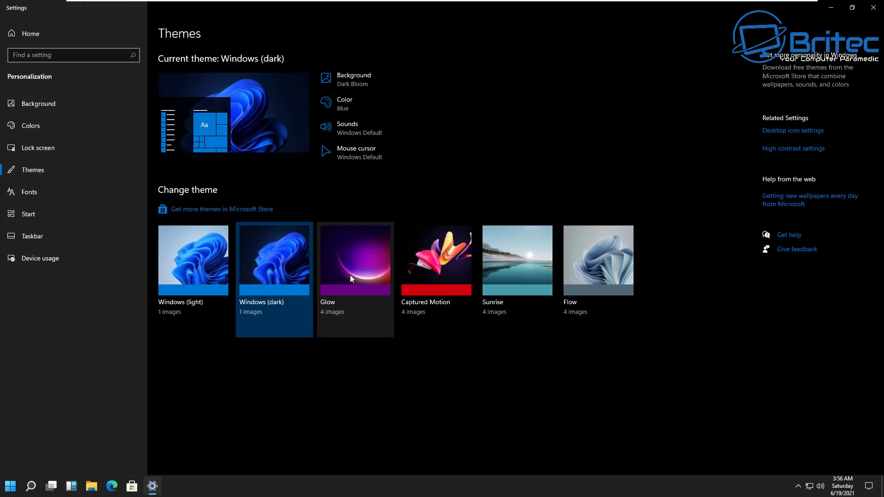
left_click(350, 278)
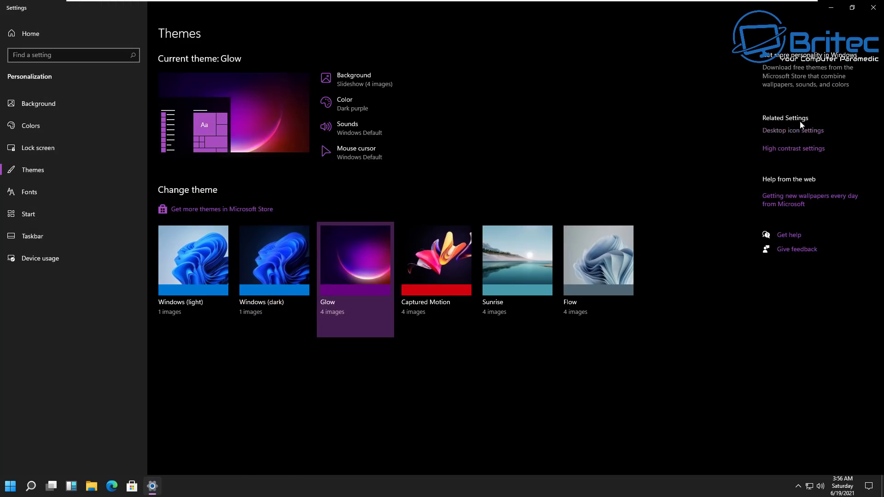
left_click(835, 6)
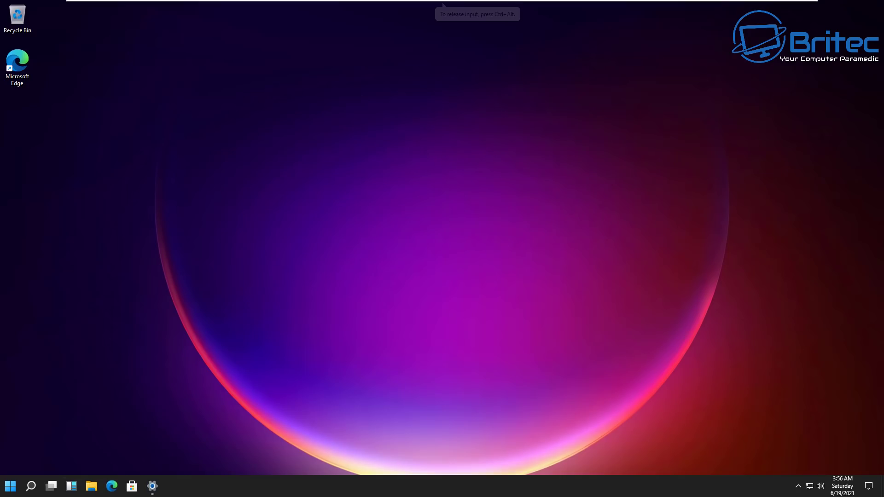
Step: Open the Widgets panel and scroll down through the news stories
left_click(71, 487)
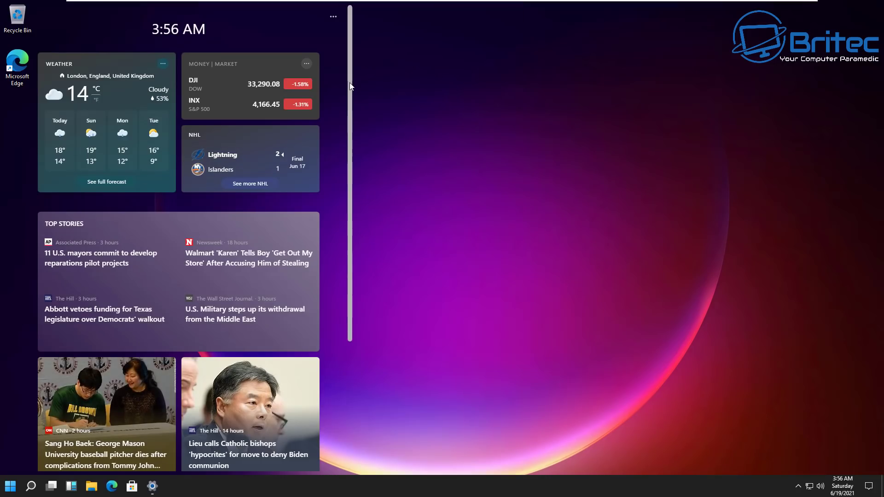
left_click_drag(349, 82, 352, 194)
scroll(320, 203, "down", 4)
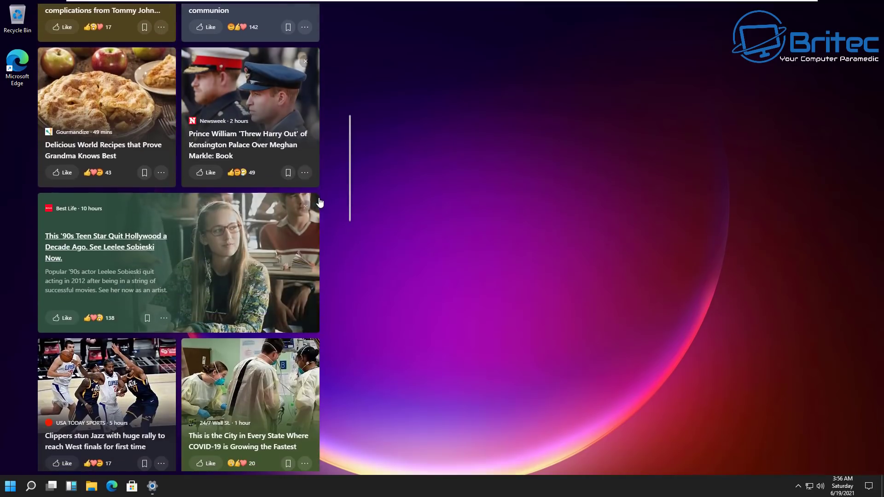
scroll(205, 165, "down", 3)
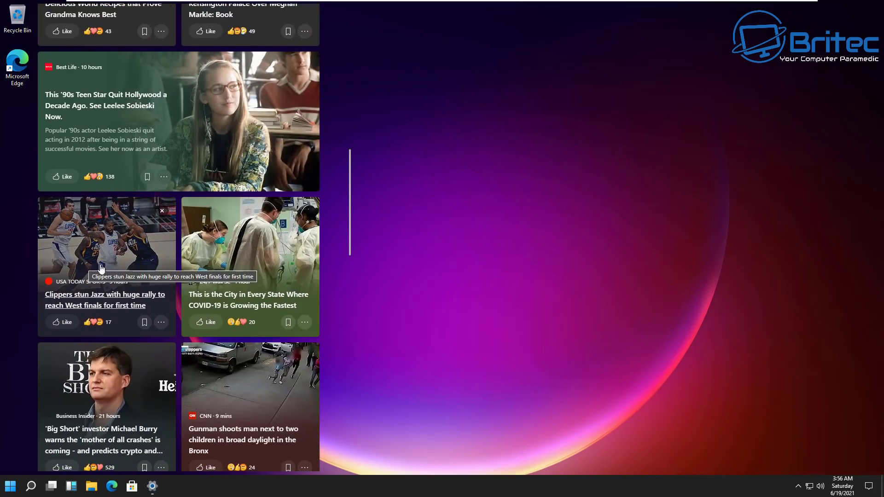
scroll(111, 269, "down", 3)
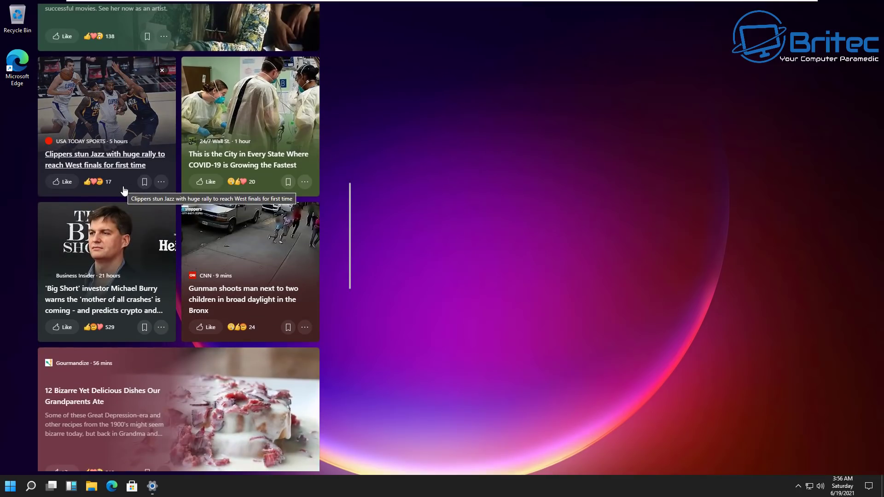
scroll(123, 193, "down", 5)
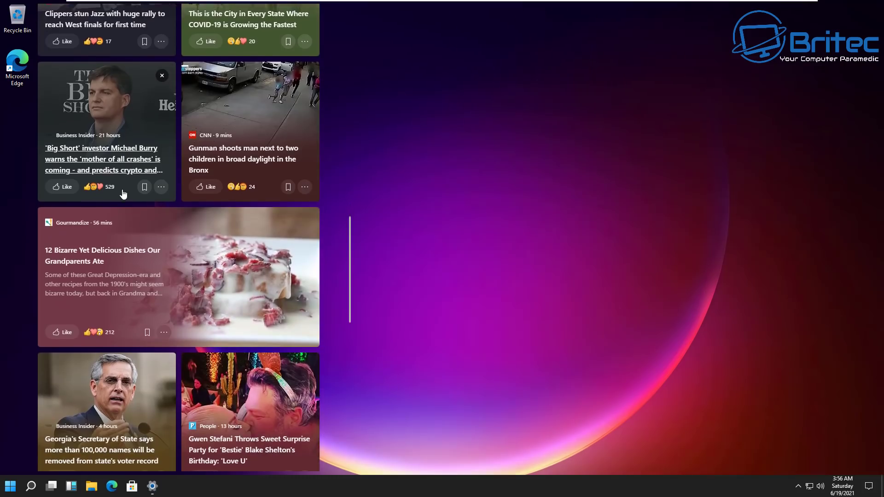
scroll(124, 193, "down", 6)
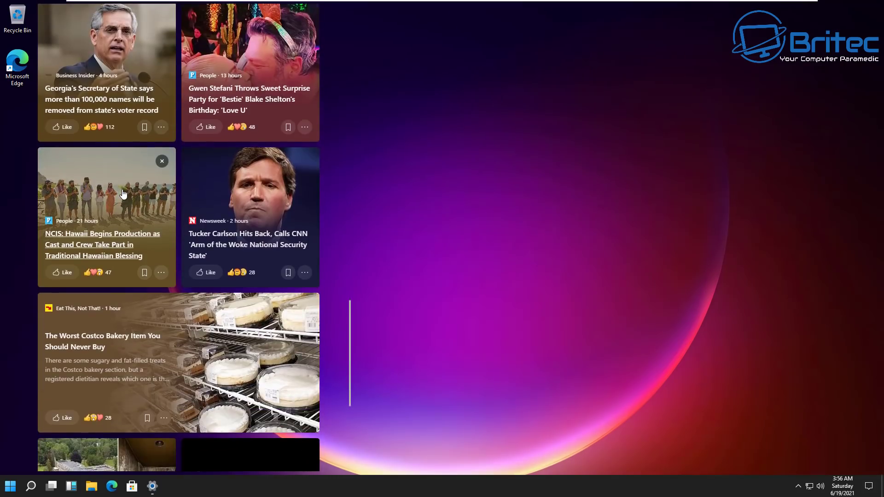
scroll(123, 193, "down", 5)
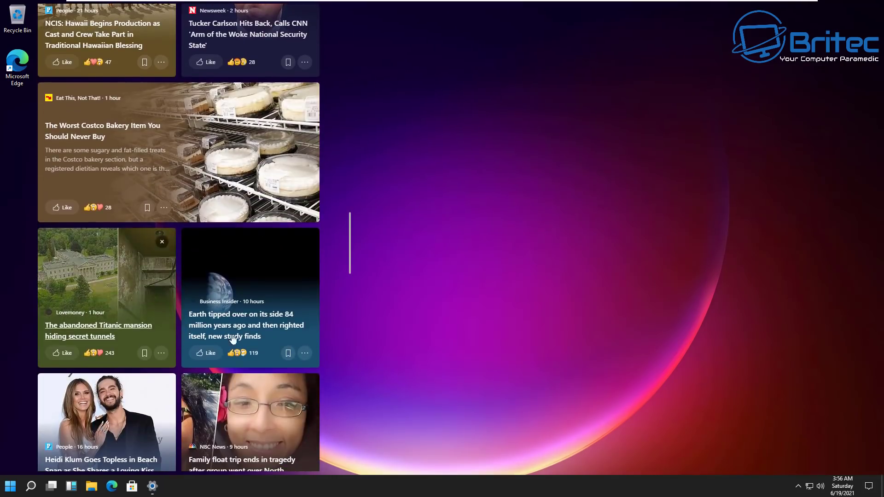
scroll(160, 345, "down", 12)
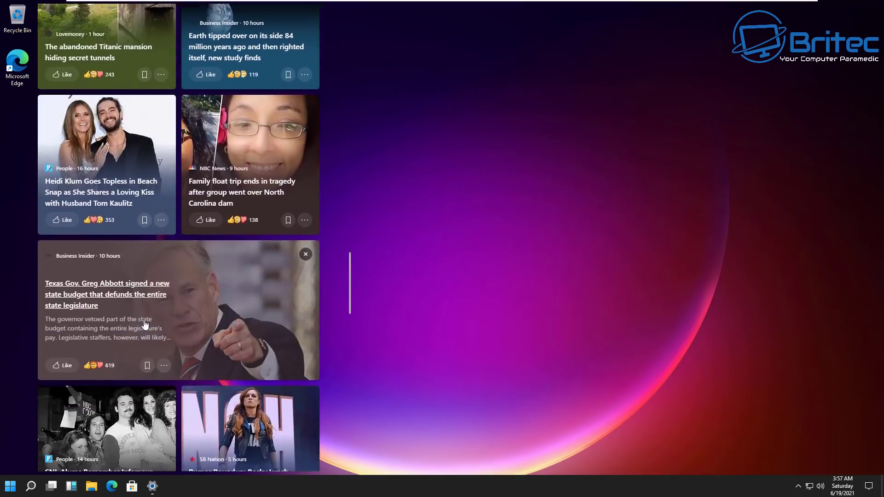
scroll(142, 318, "down", 10)
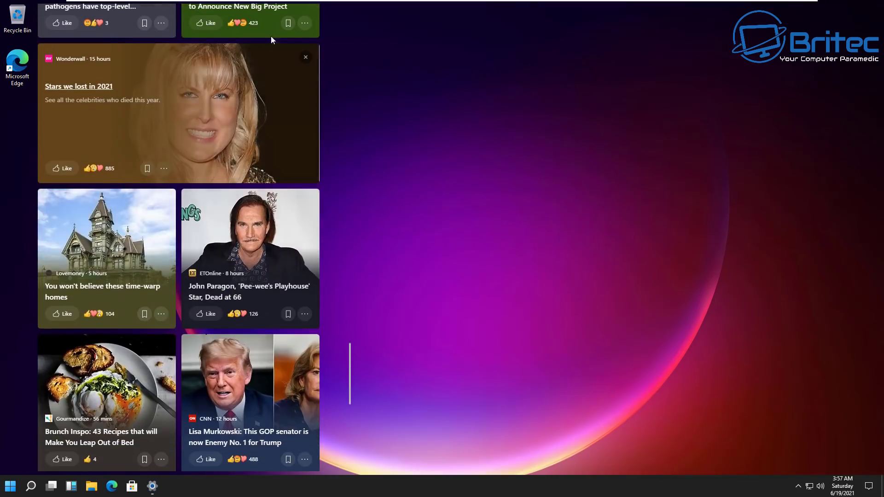
Step: Bring up the Microsoft News My Interests page in Edge
scroll(278, 309, "up", 20)
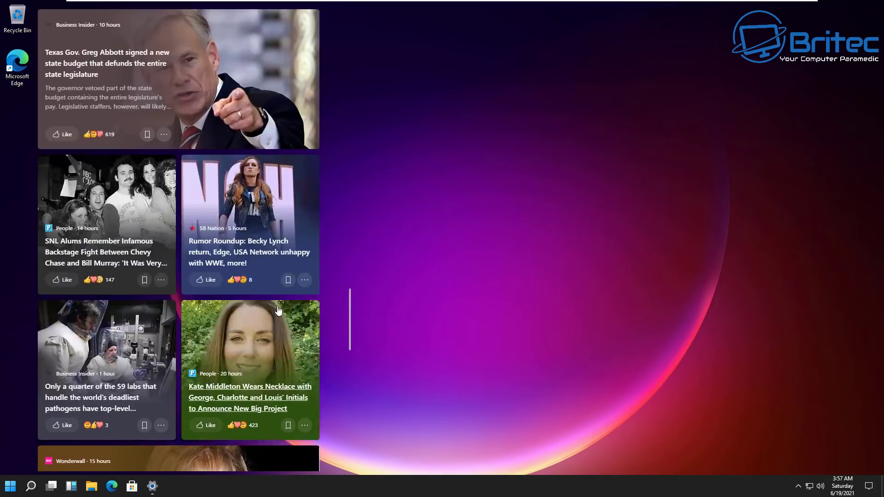
scroll(278, 309, "up", 8)
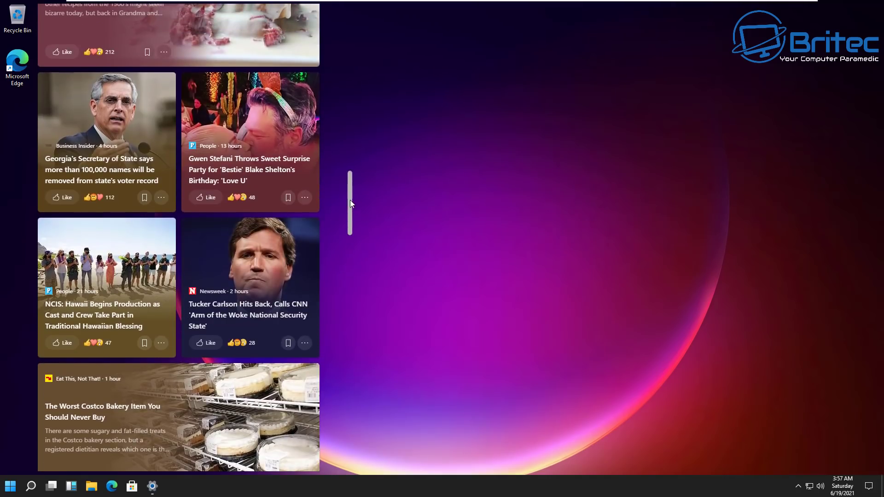
left_click_drag(350, 200, 355, 18)
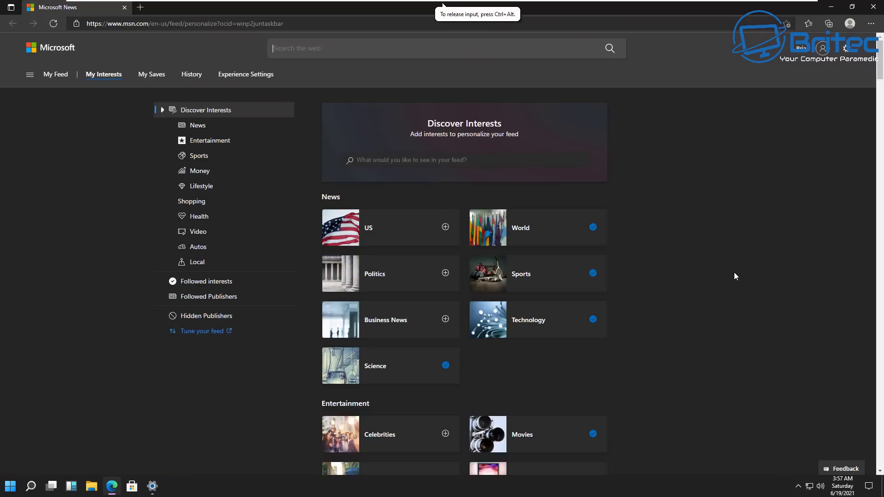
scroll(734, 274, "down", 5)
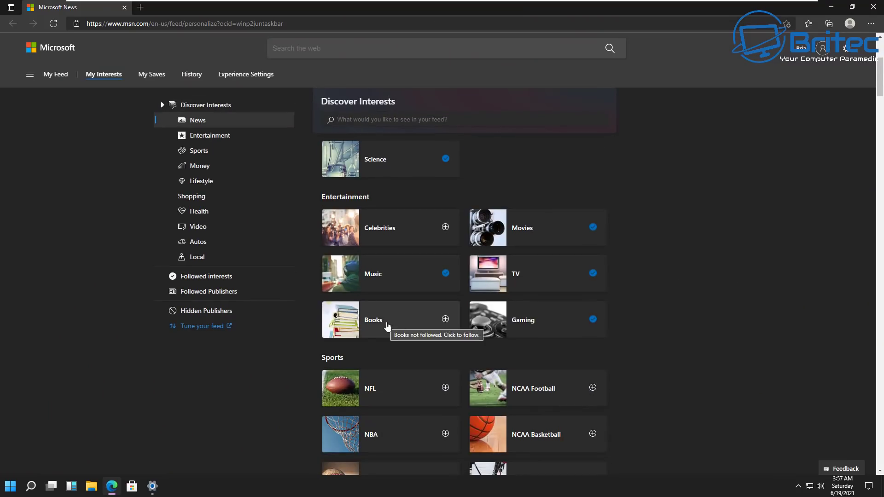
Step: Follow the Tennis, Racing, MMA, Soccer and MLB topics
scroll(540, 334, "down", 3)
scroll(543, 373, "down", 3)
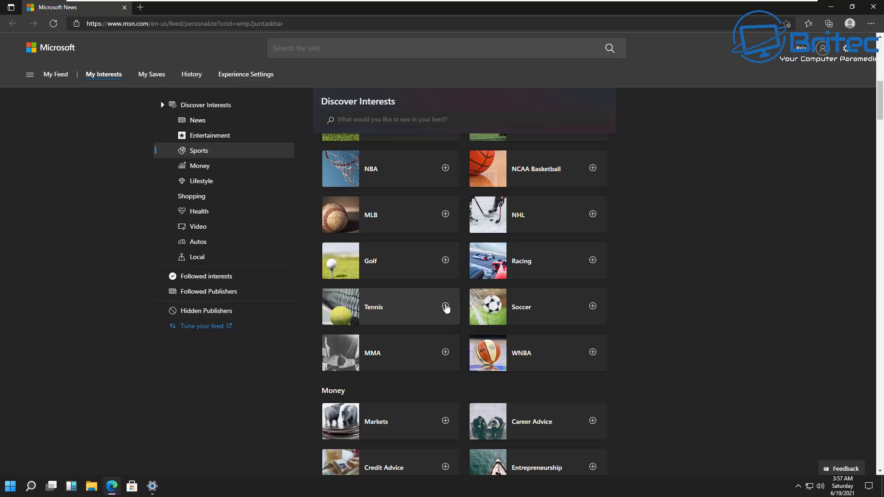
left_click(445, 307)
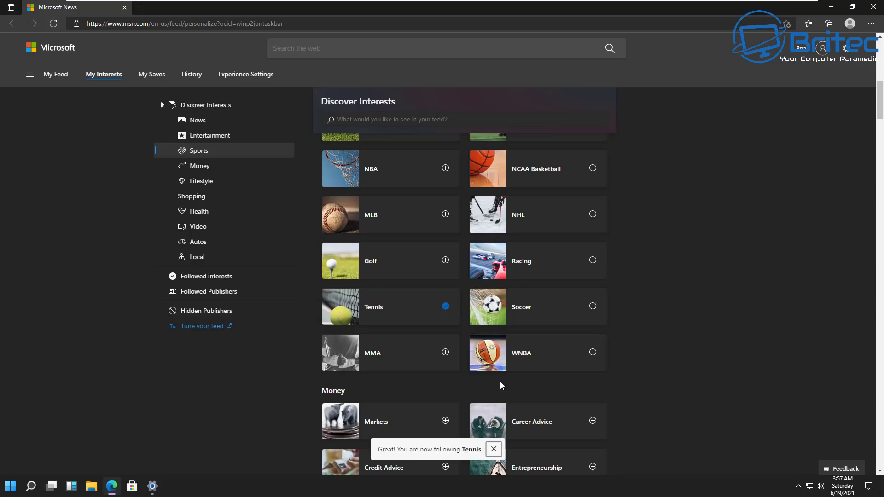
left_click(445, 353)
left_click(592, 260)
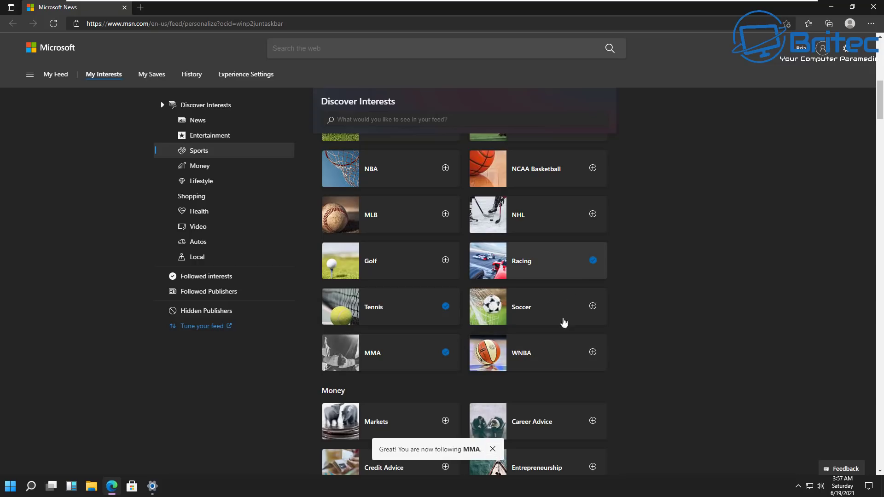
left_click(592, 306)
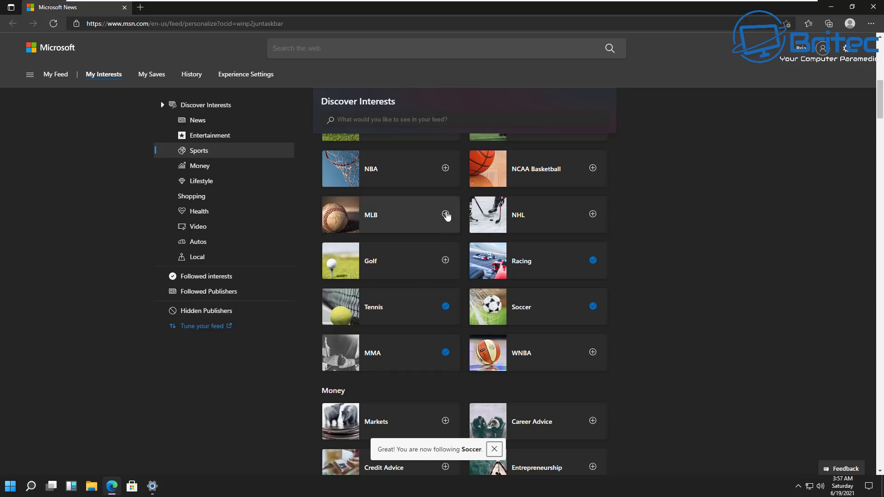
left_click(446, 215)
Step: Scroll down to follow Fitness, then close the Edge window
scroll(426, 405, "down", 4)
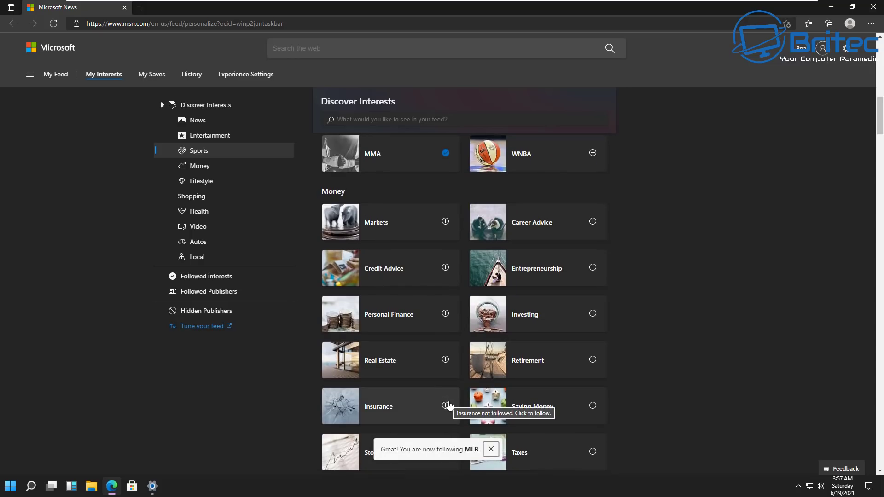
scroll(533, 436, "down", 1)
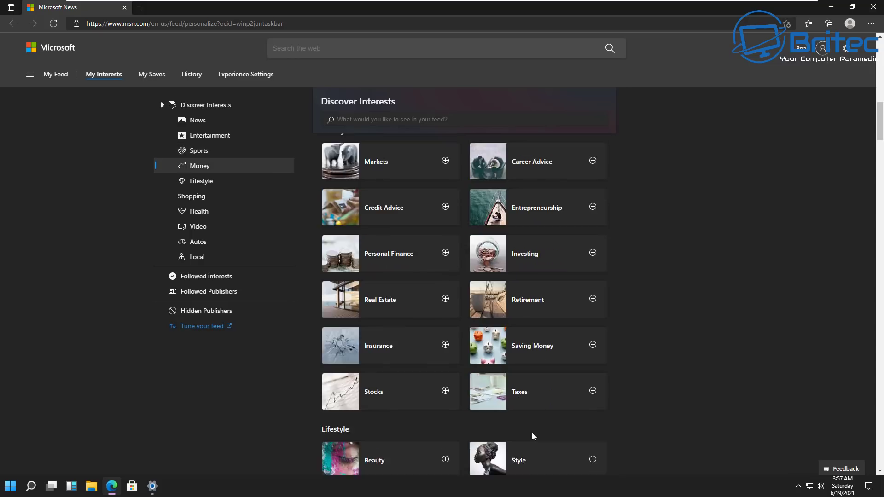
scroll(534, 428, "down", 3)
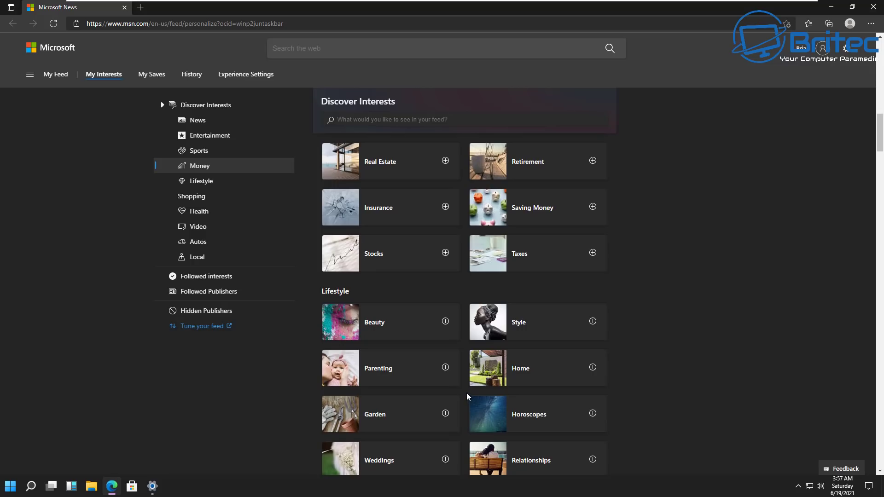
scroll(466, 397, "down", 1)
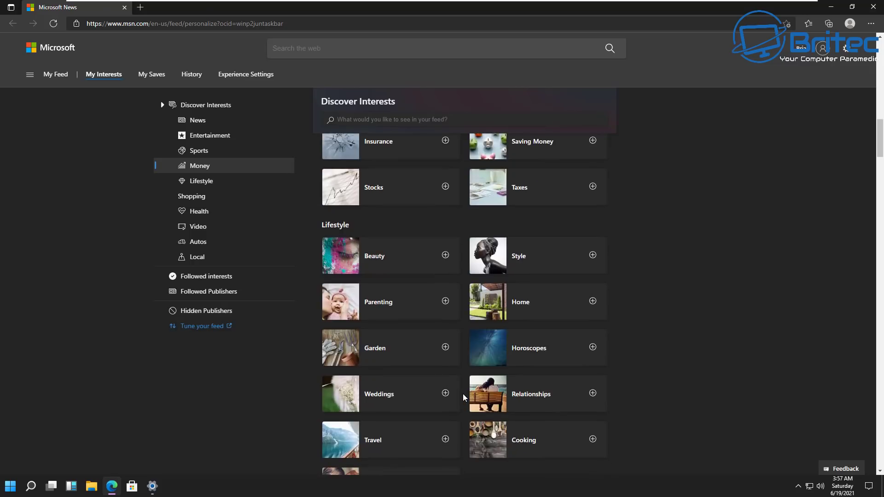
scroll(558, 392, "down", 3)
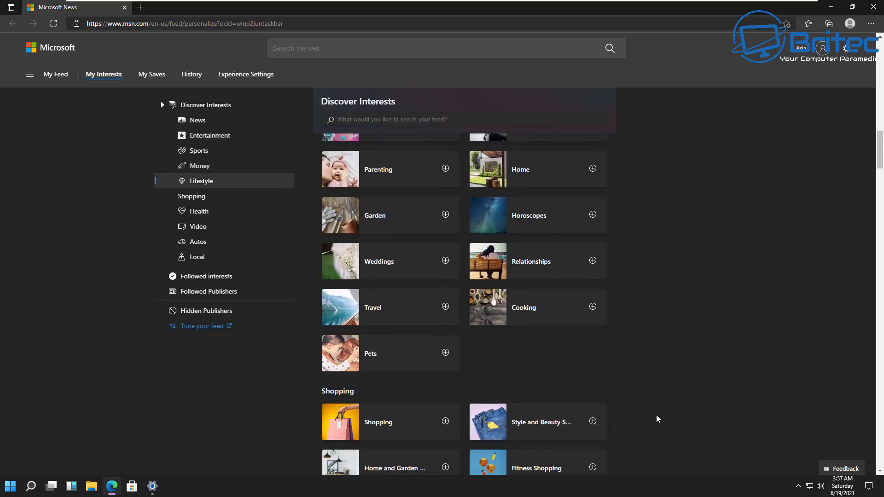
scroll(661, 417, "down", 3)
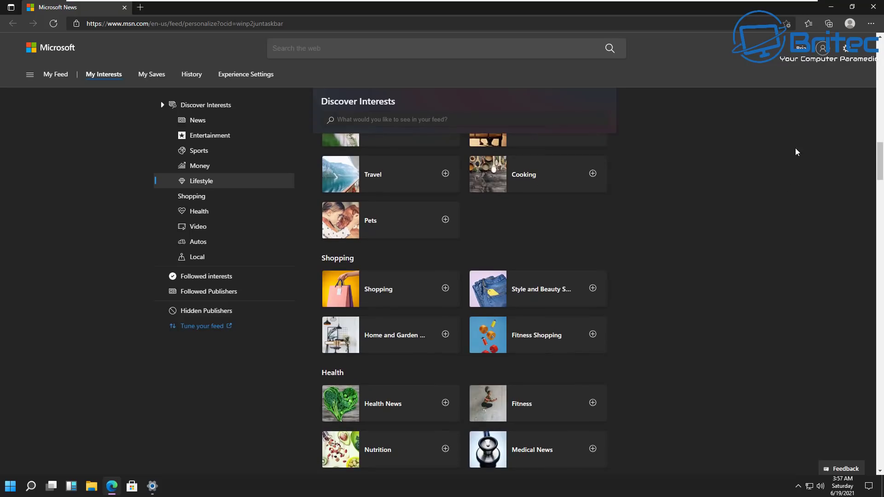
left_click(592, 402)
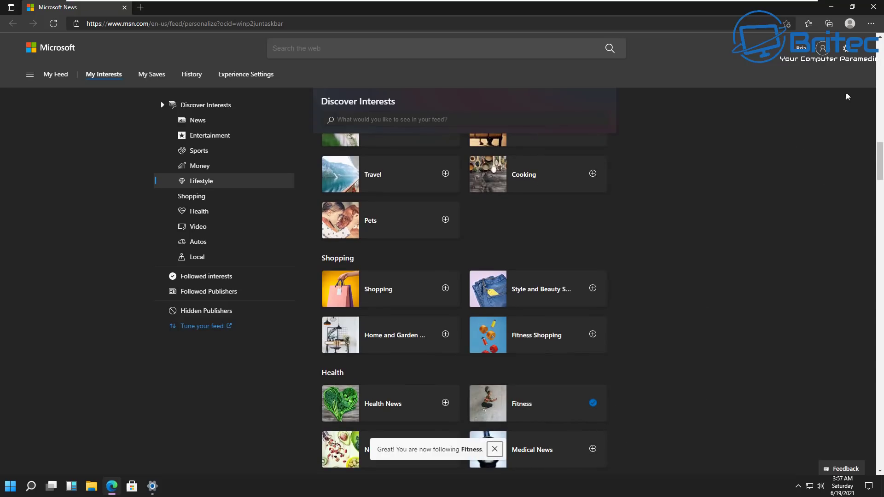
left_click(872, 7)
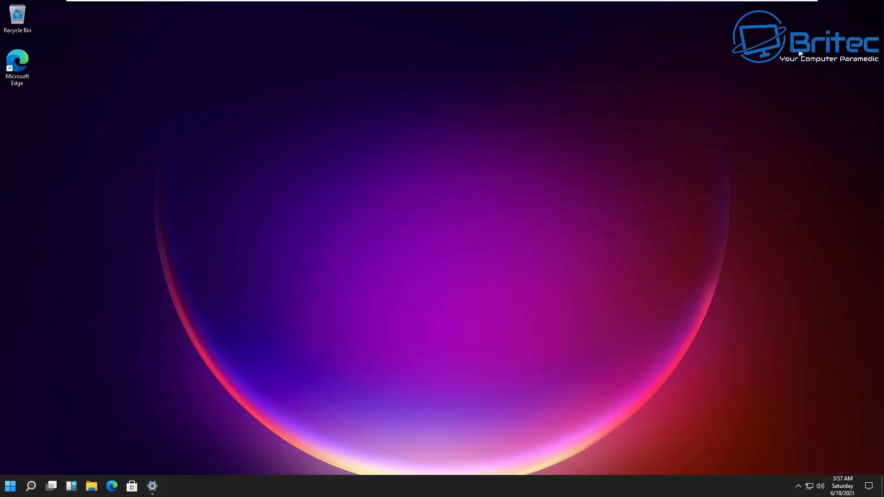
left_click(72, 486)
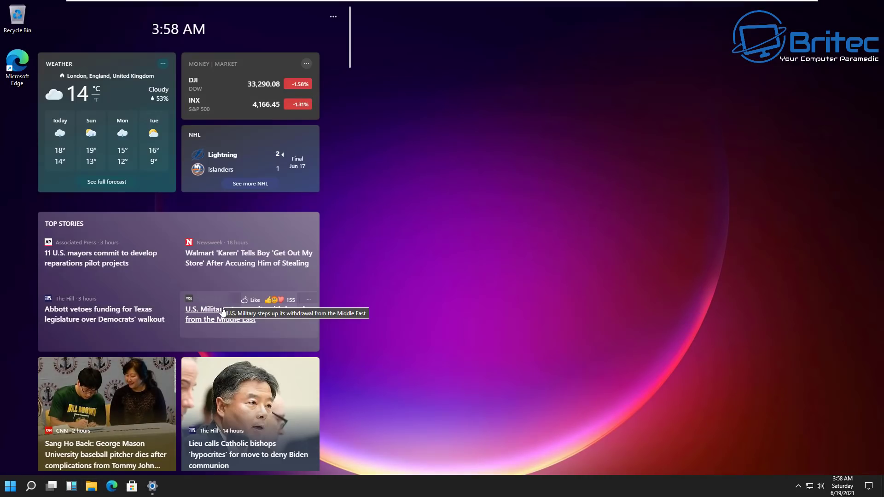
scroll(222, 311, "down", 9)
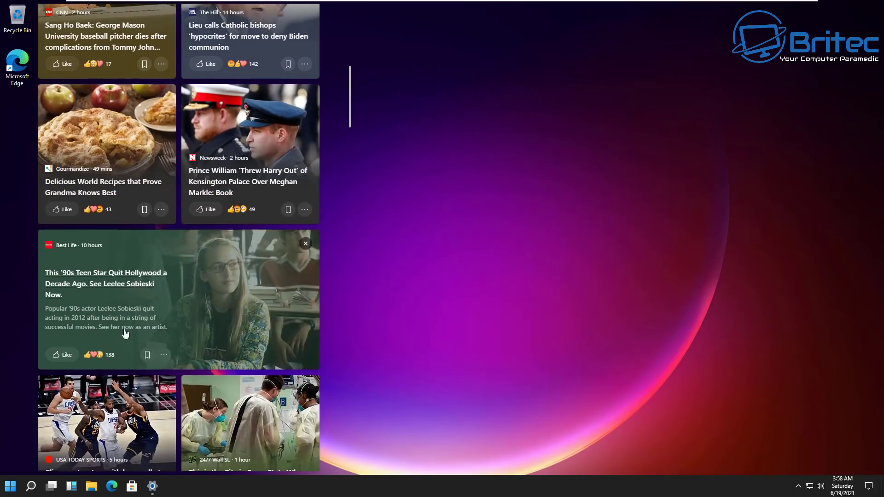
scroll(125, 333, "down", 5)
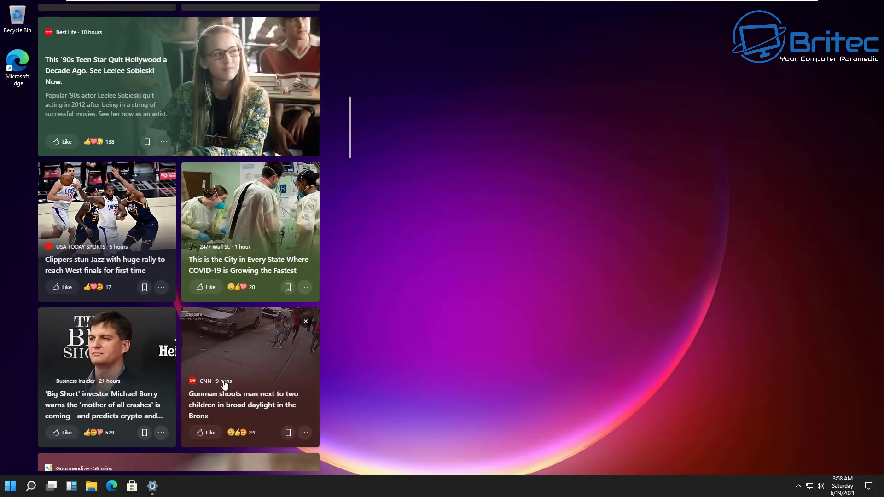
scroll(223, 385, "down", 5)
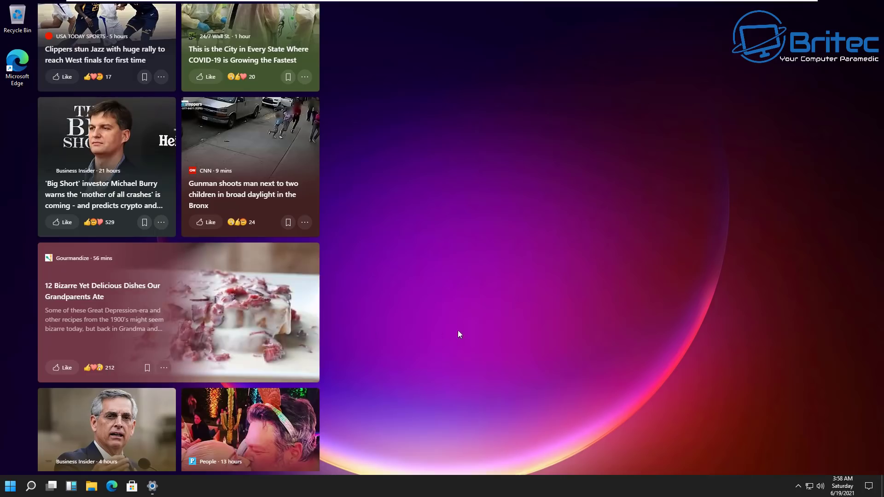
left_click(491, 328)
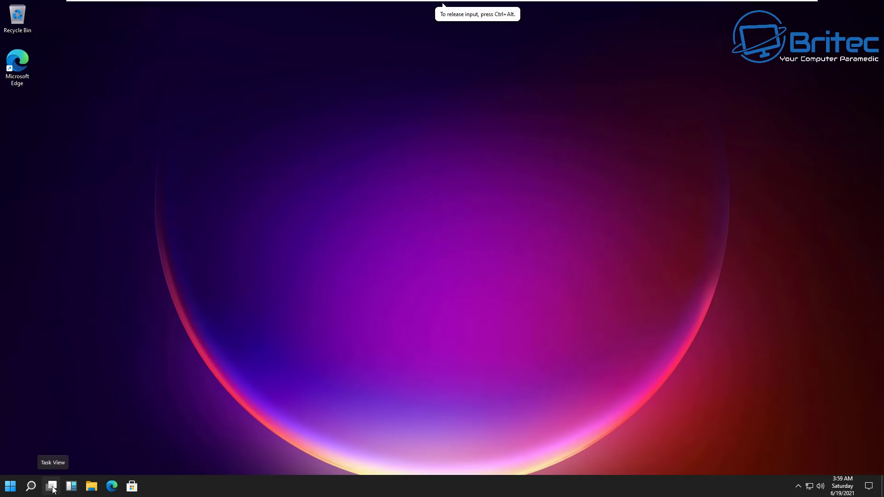
left_click(51, 488)
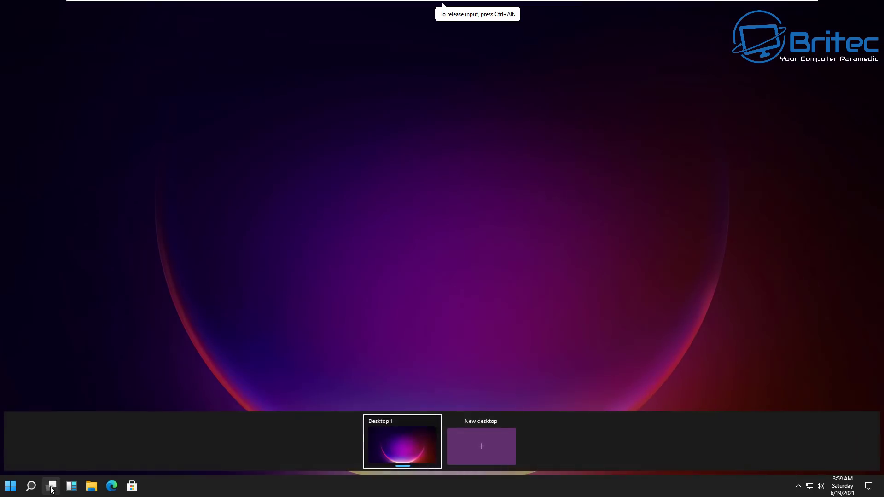
left_click(495, 451)
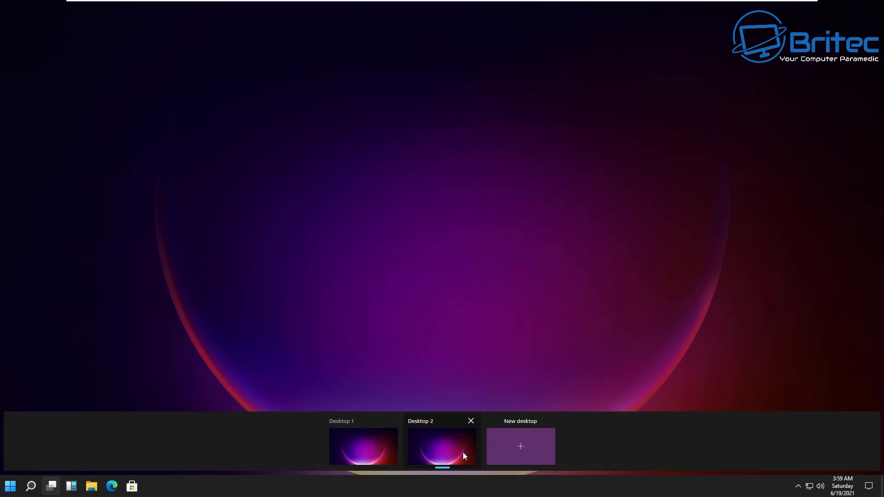
left_click(512, 449)
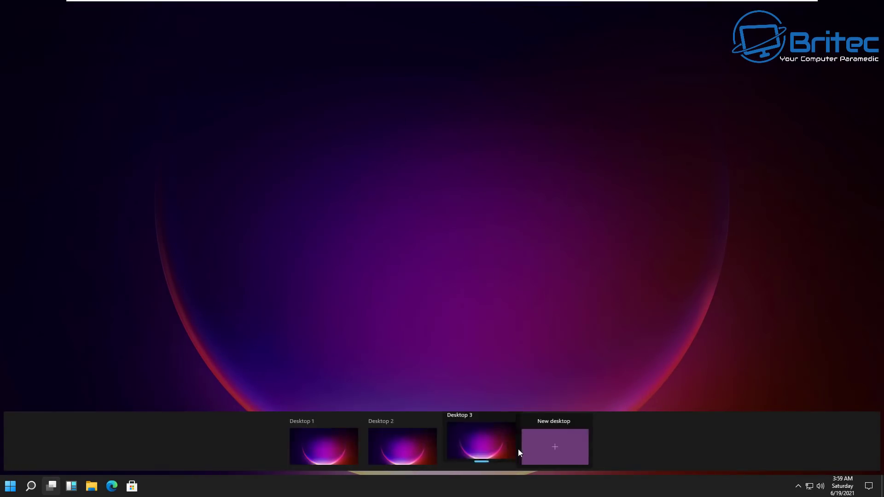
left_click(475, 449)
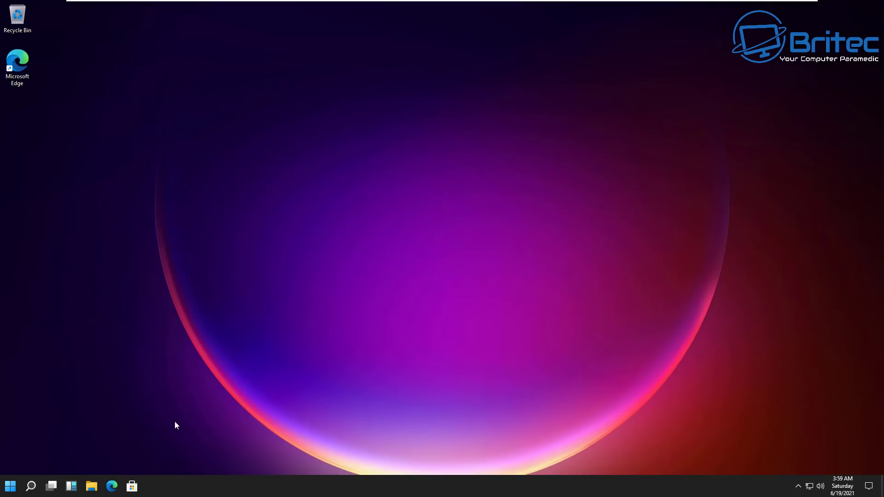
left_click(51, 486)
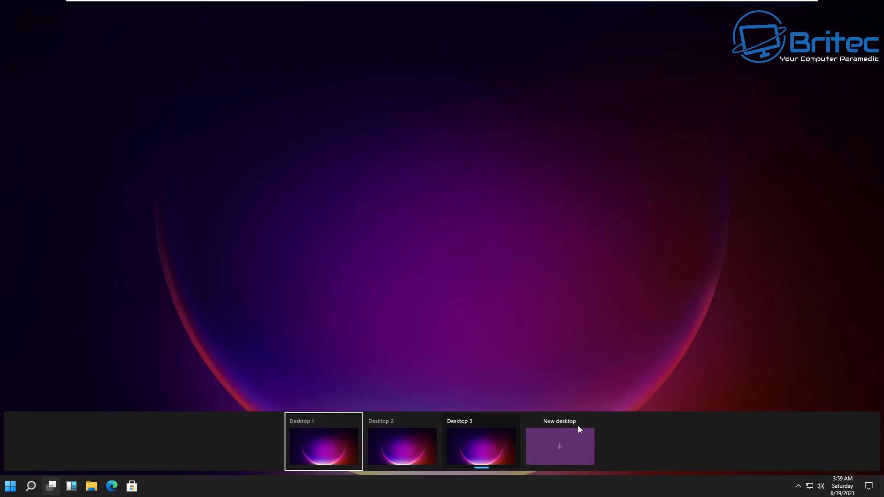
left_click(510, 421)
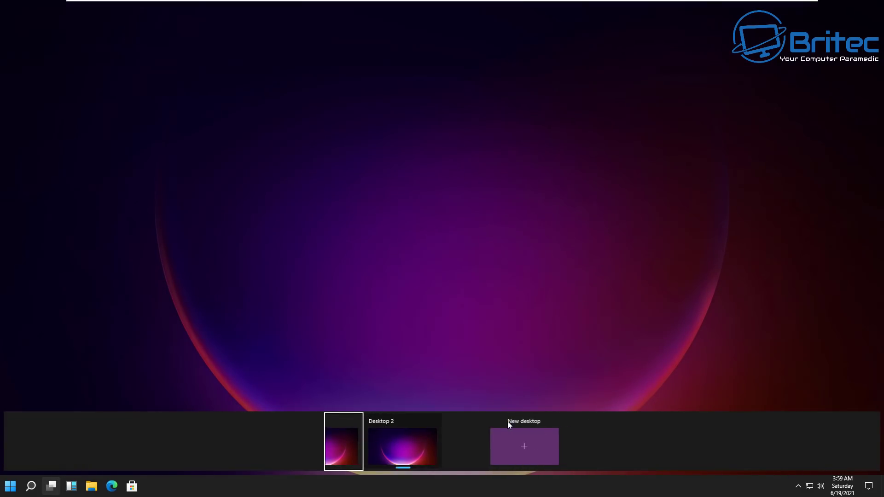
left_click(470, 420)
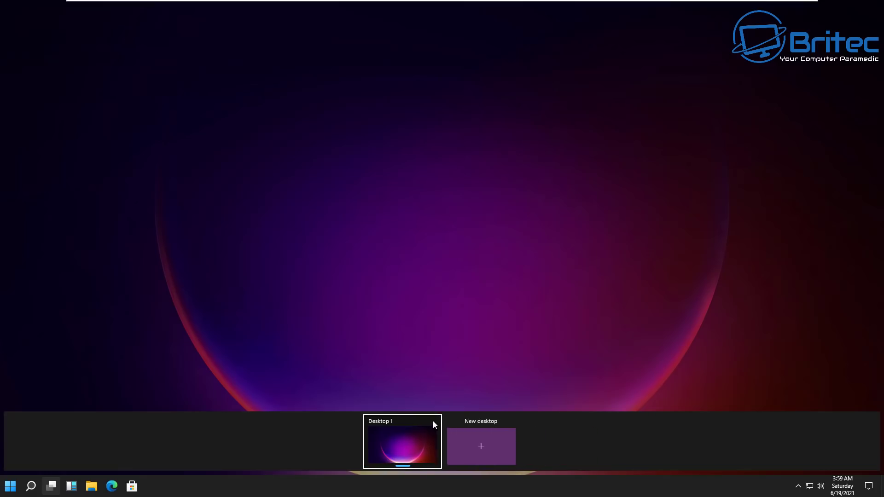
left_click(413, 427)
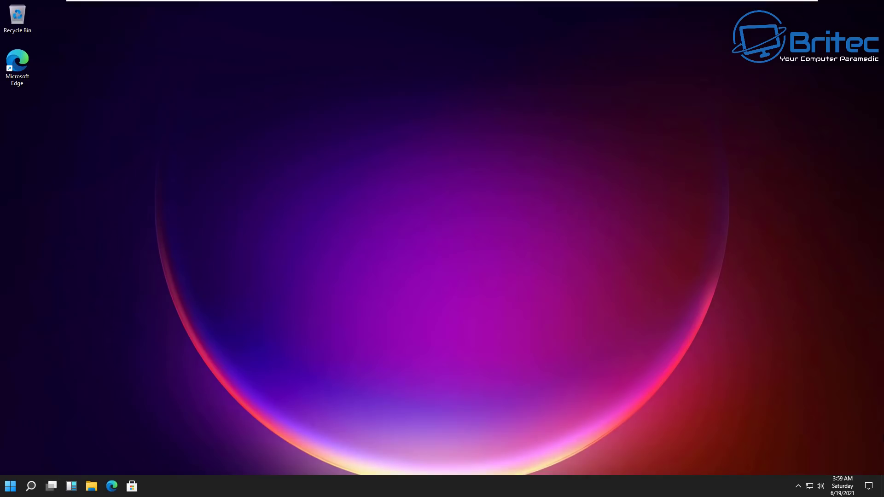
left_click(442, 4)
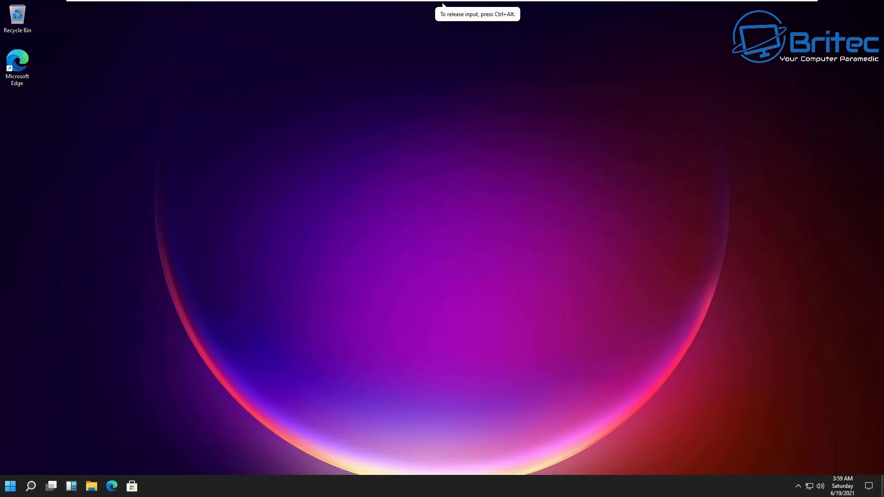
Step: Open the notification panel, expand all quick settings tiles, then dismiss it to the desktop
left_click(870, 487)
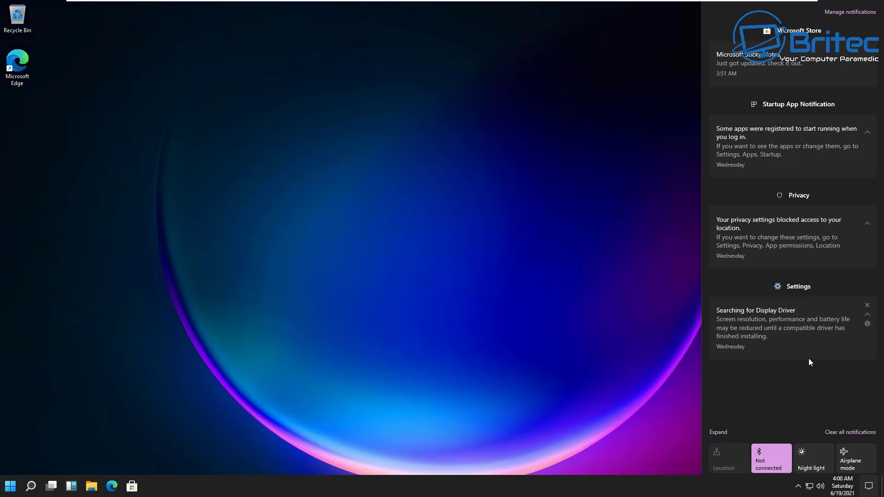
left_click(606, 388)
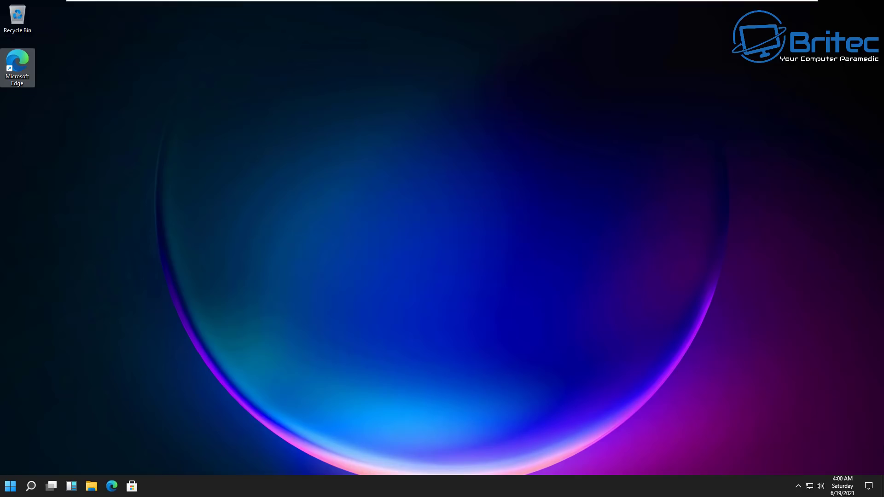
left_click(869, 486)
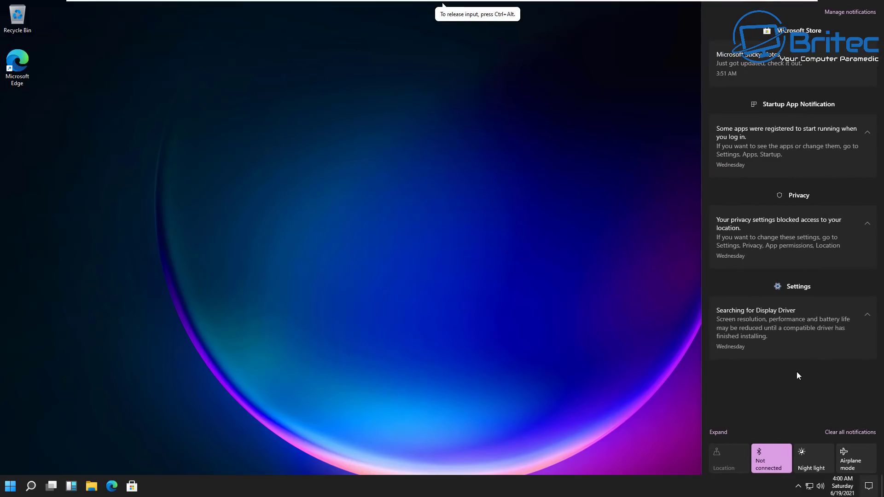
left_click(719, 435)
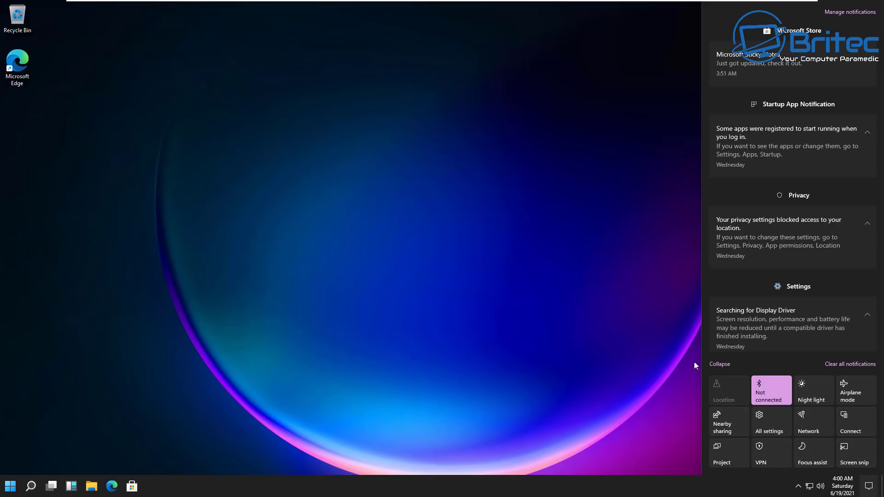
left_click(645, 279)
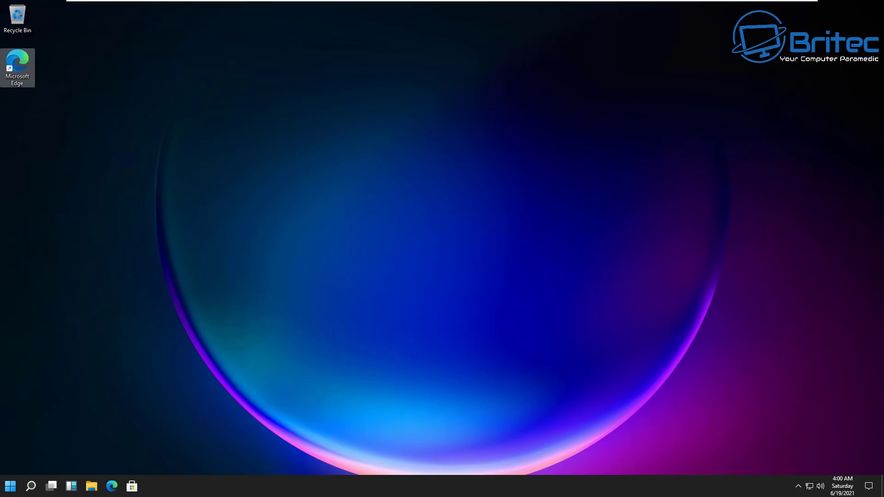
left_click(598, 385)
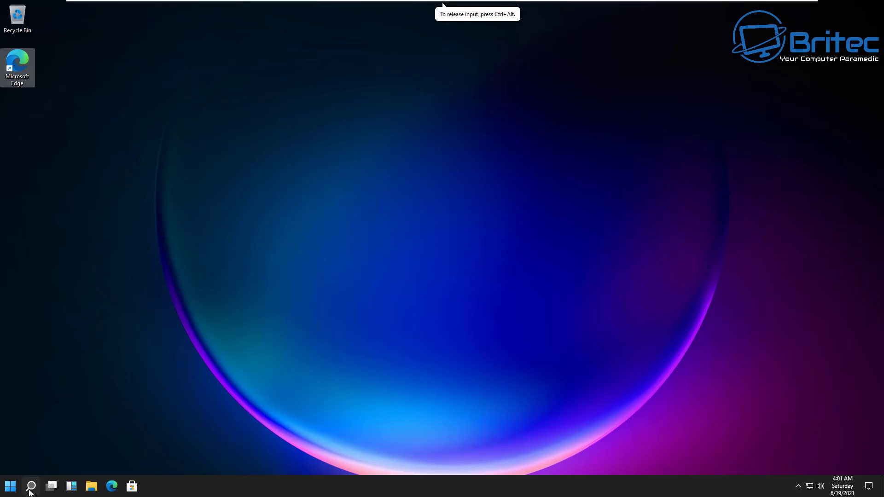
Step: Open Personalization maximized on the Colors page and keep Dark as the colour mode
right_click(340, 333)
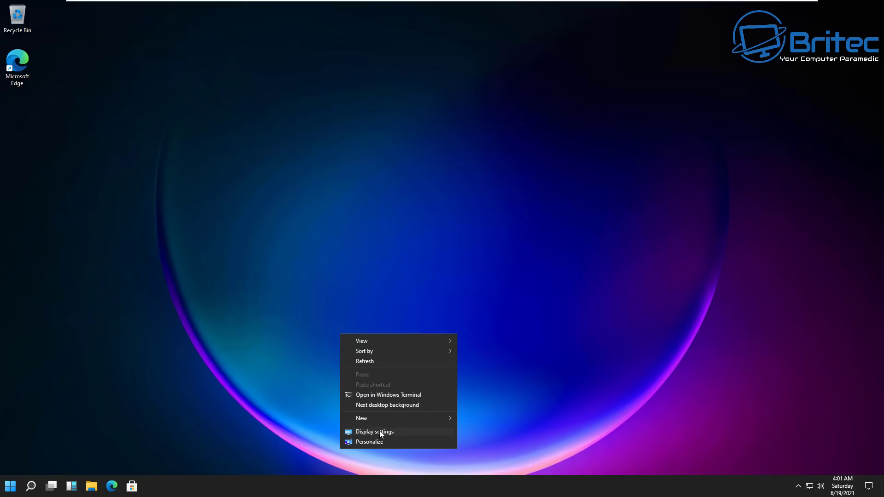
left_click(377, 444)
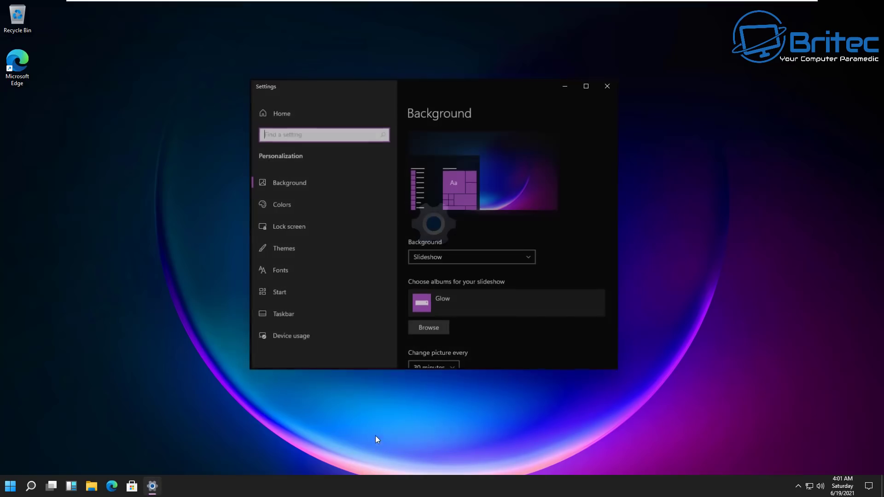
left_click(586, 86)
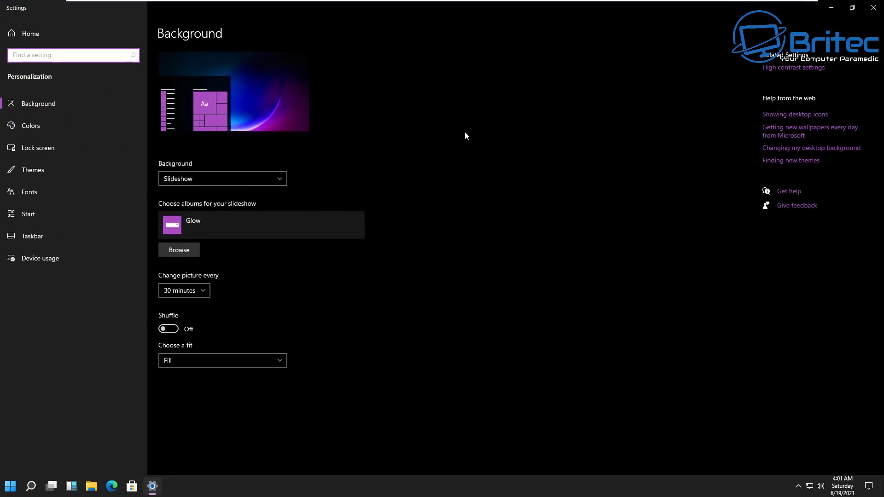
left_click(25, 126)
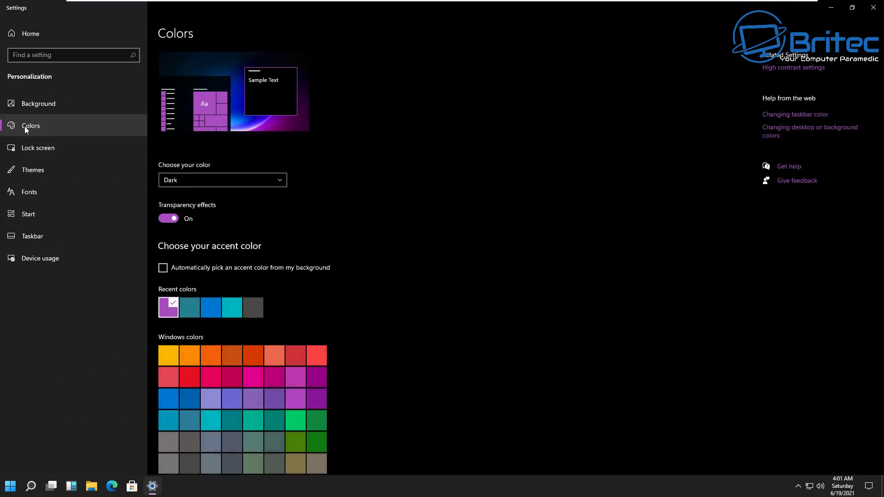
left_click(283, 180)
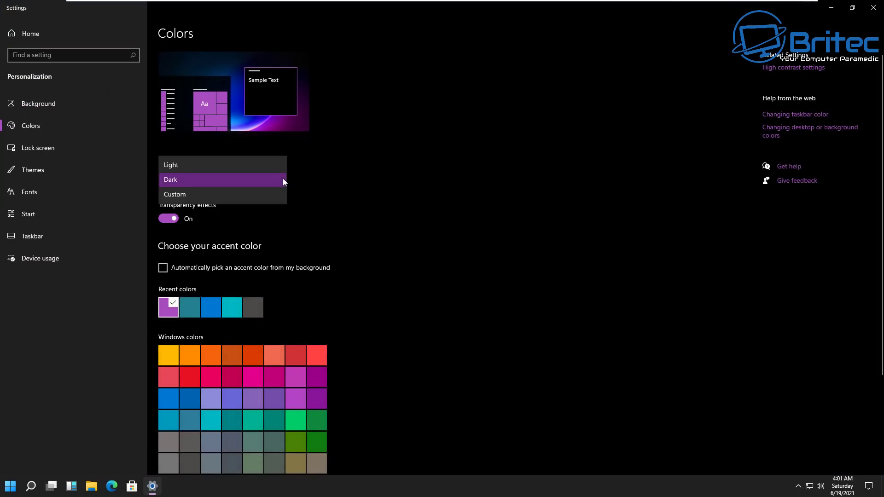
left_click(283, 179)
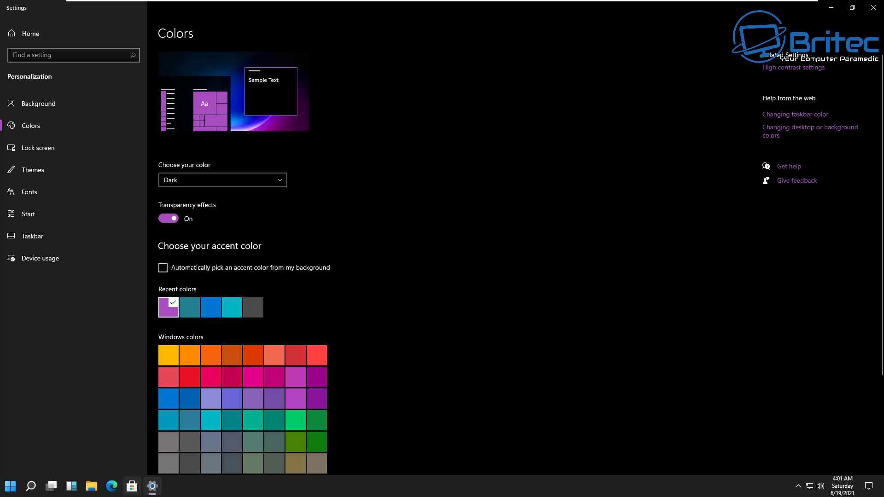
Step: Briefly open and close File Explorer, then search 'control' and launch Control Panel
left_click(91, 487)
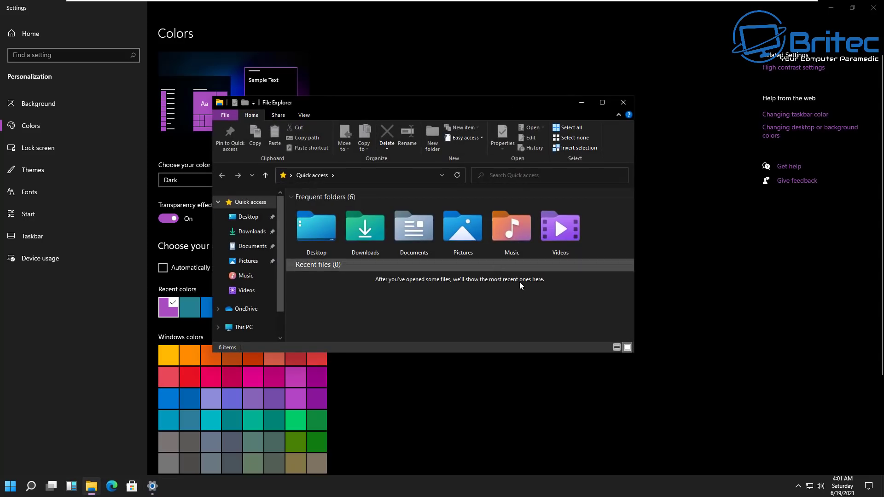
left_click(624, 102)
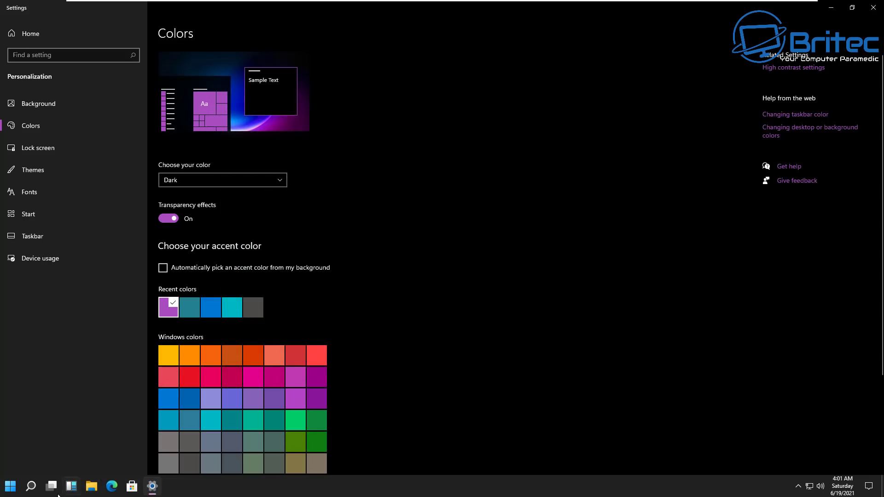
left_click(32, 486)
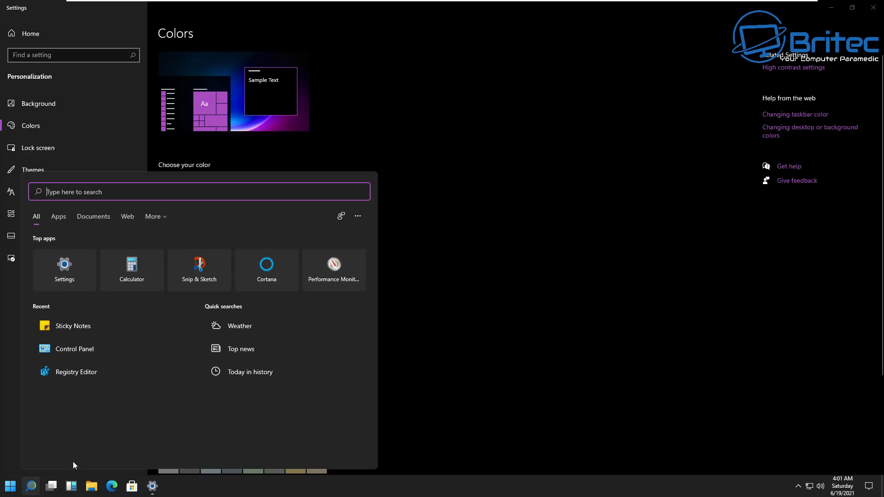
type("co")
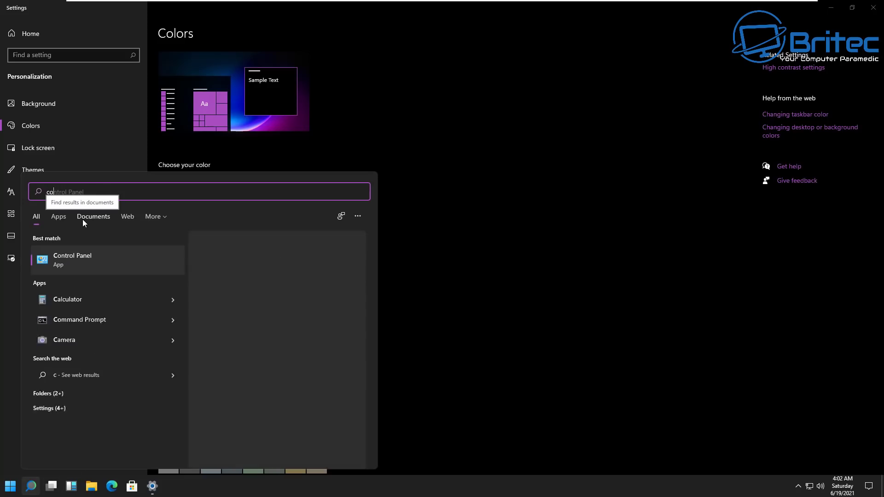
type("ntrol")
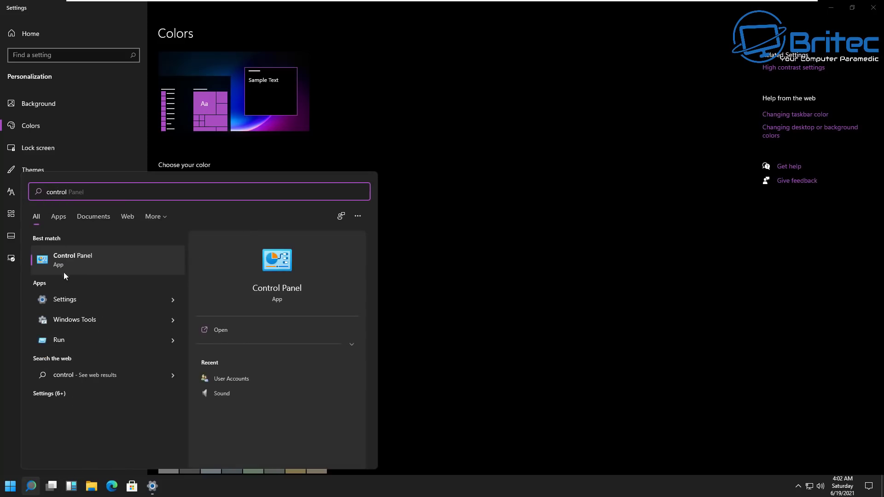
left_click(69, 262)
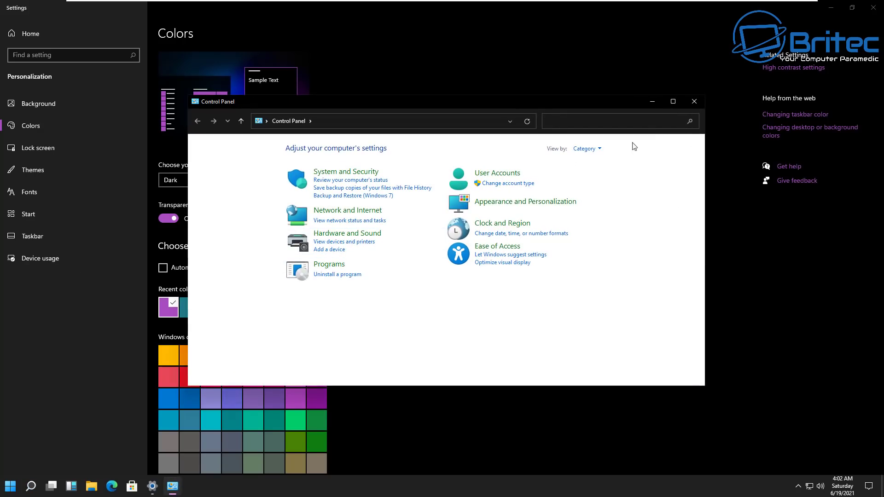
Step: Close Control Panel and go to the Taskbar settings page
left_click(694, 102)
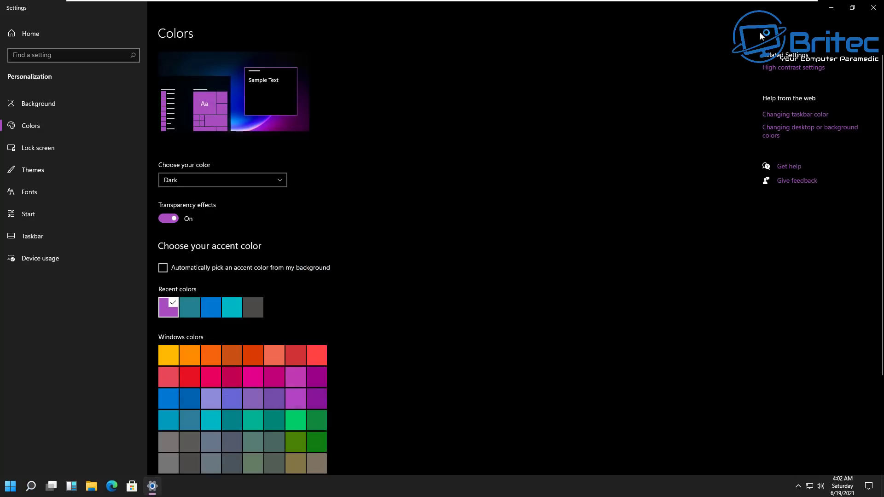
left_click(21, 109)
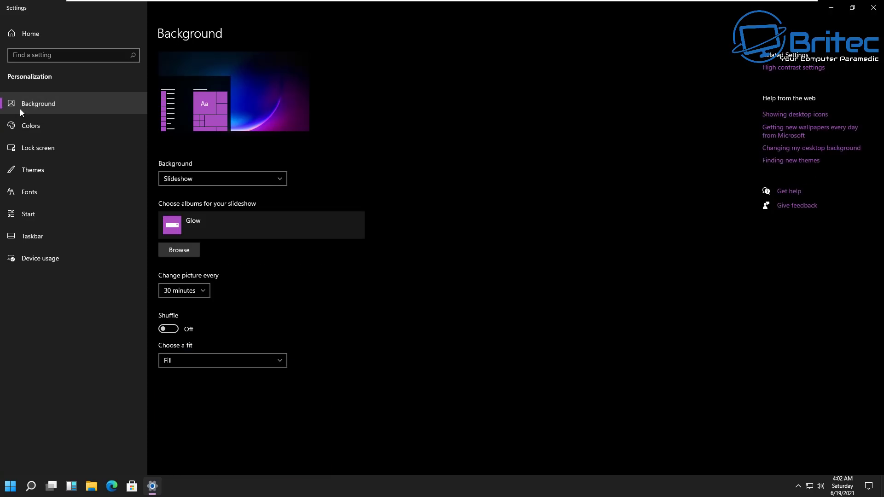
left_click(35, 238)
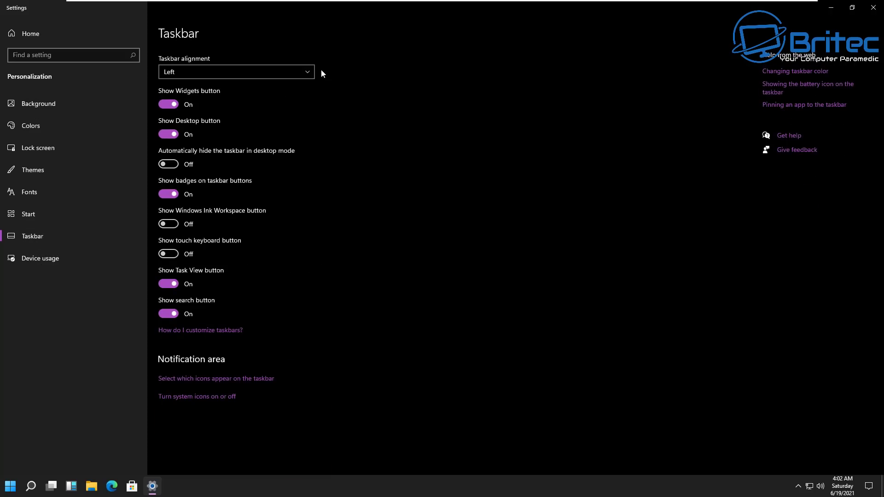
Step: Set taskbar alignment to Center, then back to Left
left_click(308, 72)
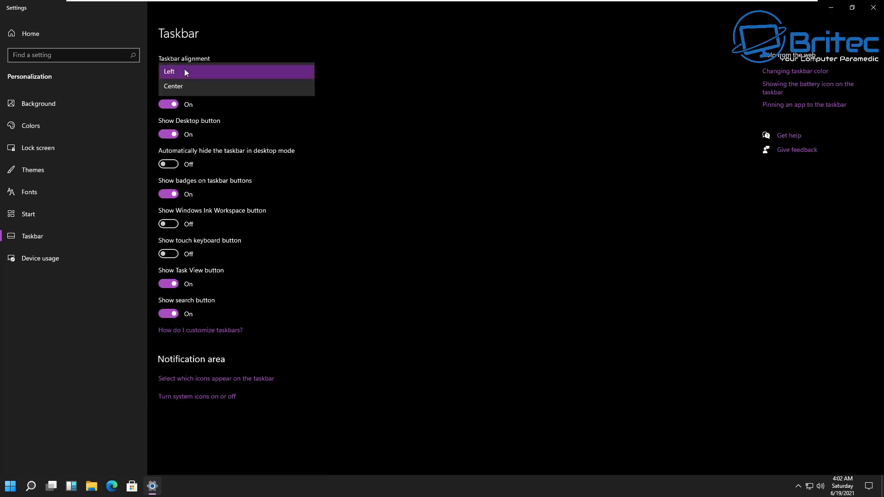
left_click(185, 87)
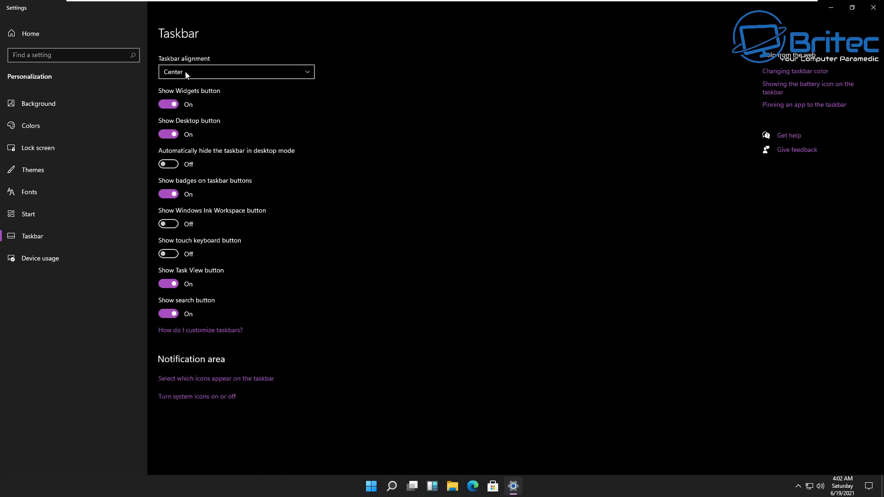
left_click(185, 71)
left_click(180, 59)
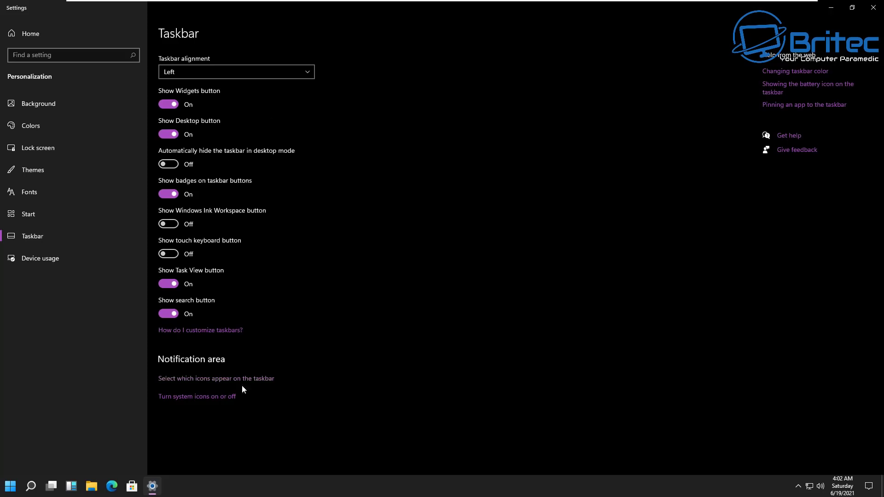
Step: Close Settings, search 'sounds' to open Sound settings, and bring the classic Sound dialog to screen centre
left_click(873, 8)
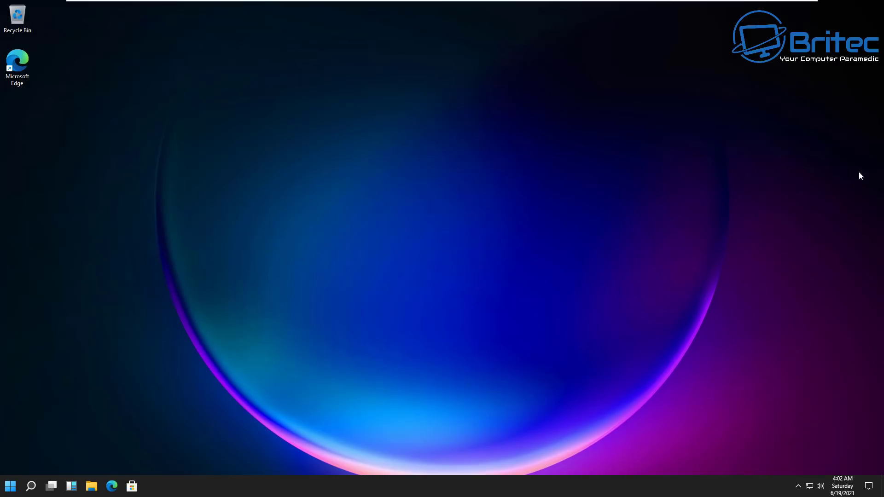
left_click(31, 486)
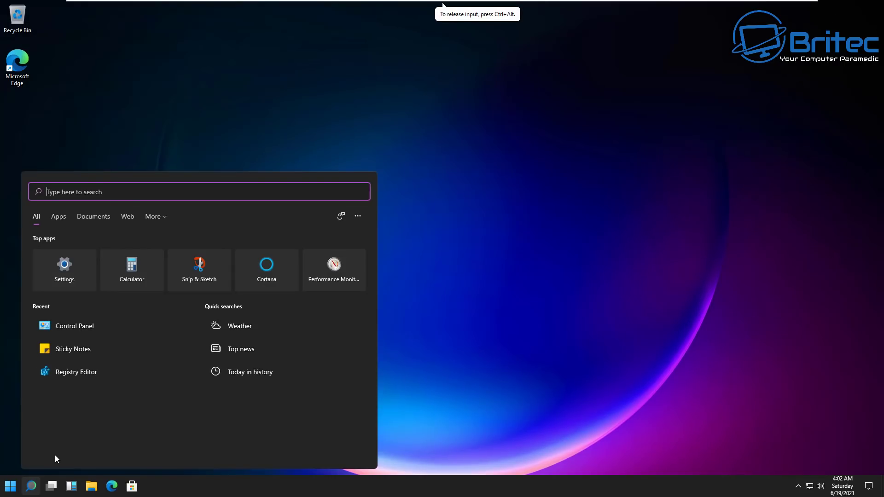
type("sounds")
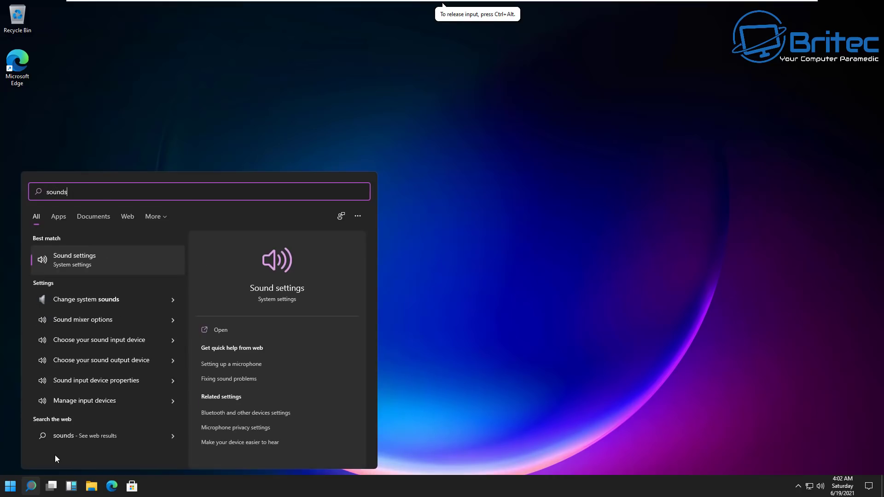
left_click(84, 261)
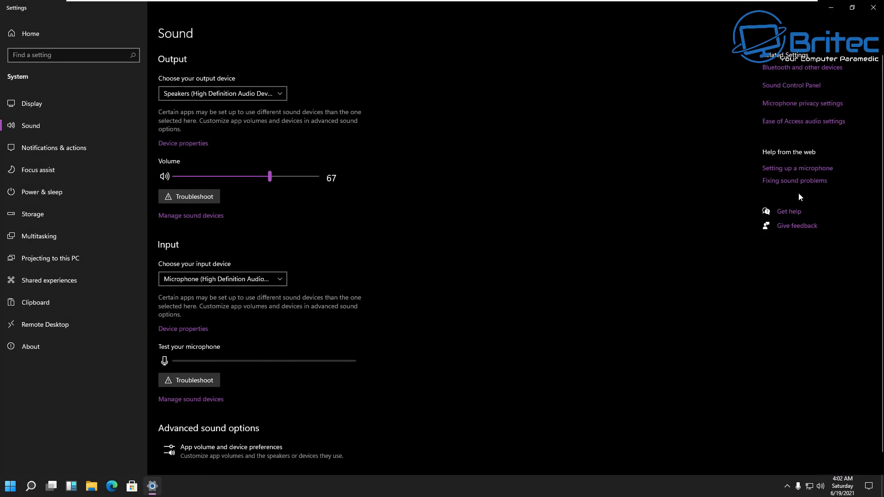
left_click(799, 88)
left_click_drag(96, 20, 439, 156)
Step: Review the Asterisk, Calendar Reminder, Close Program, Critical Battery Alarm and Critical Stop event sounds
left_click(426, 170)
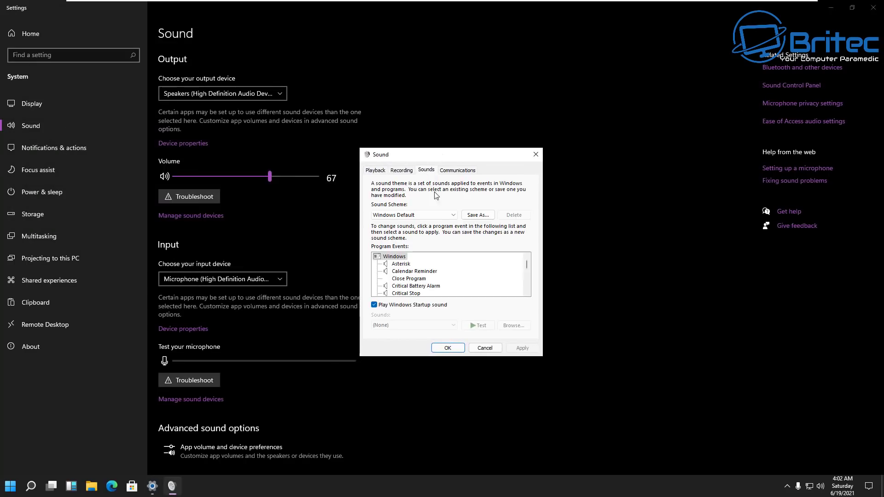
left_click(401, 264)
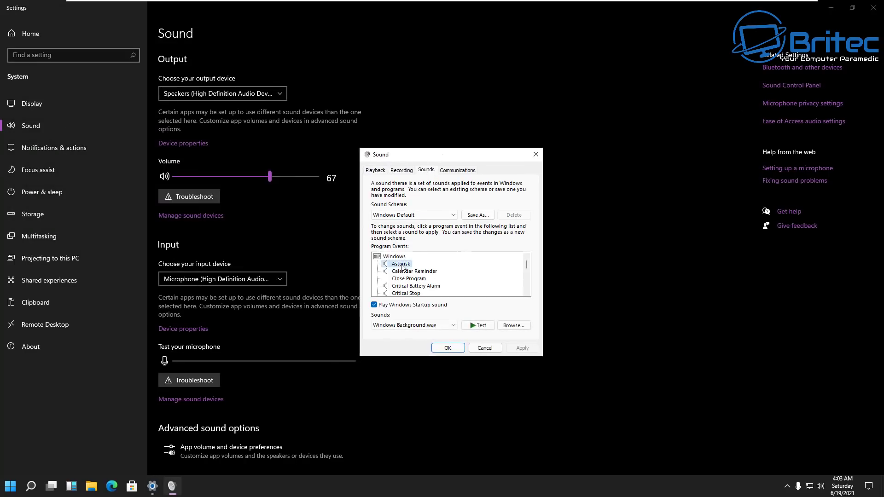
key("Tab")
key("Tab")
key("Tab")
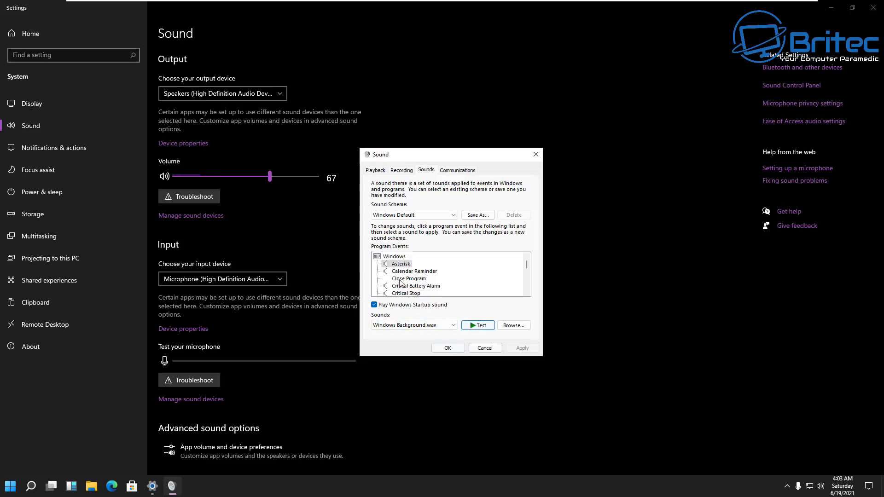
left_click(410, 273)
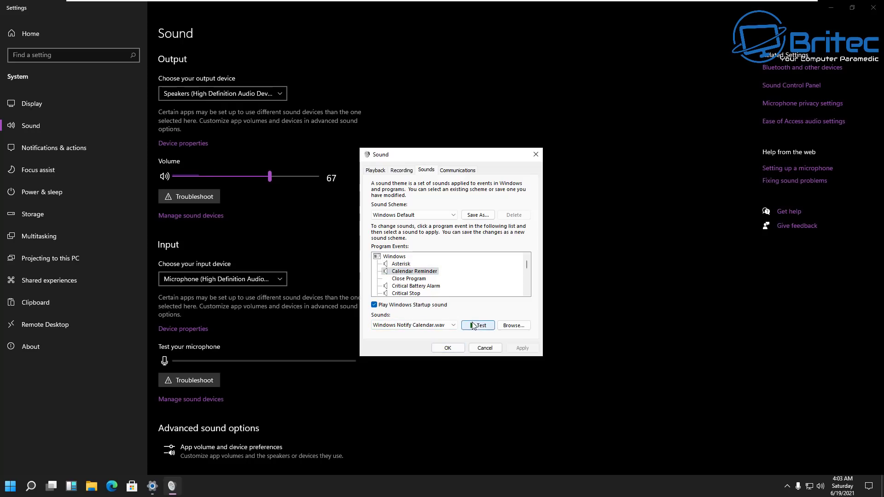
left_click(403, 279)
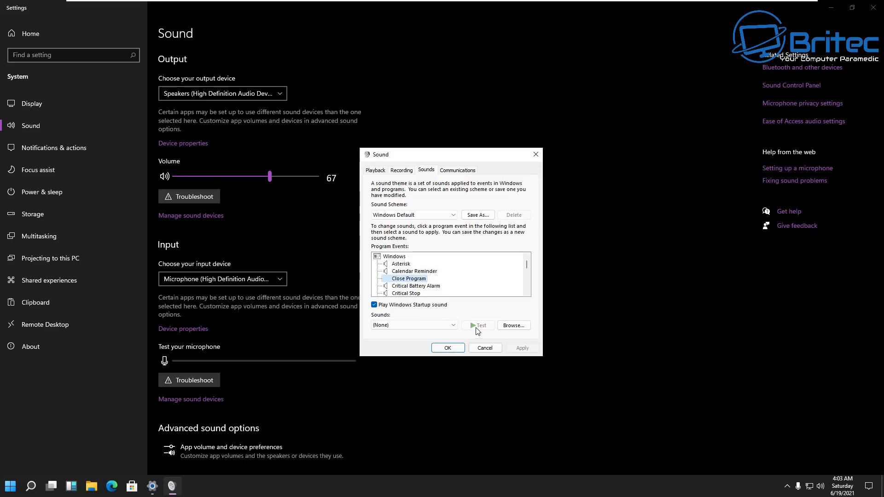
left_click(411, 286)
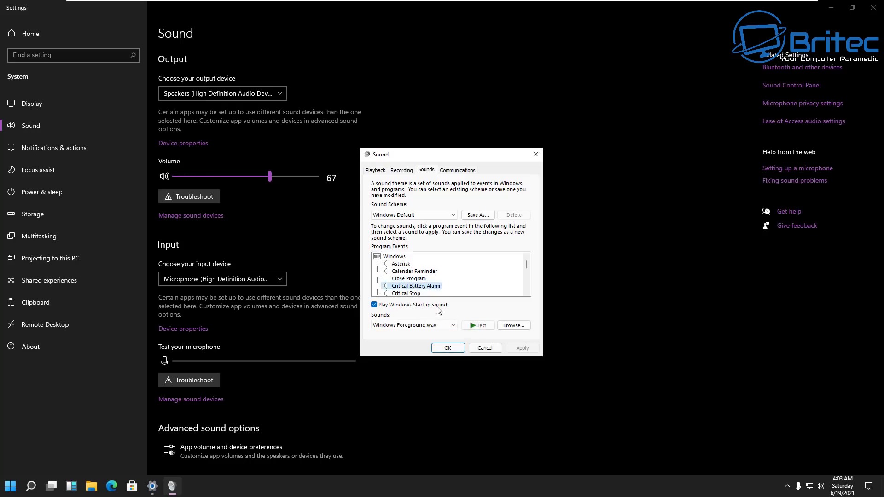
left_click(411, 294)
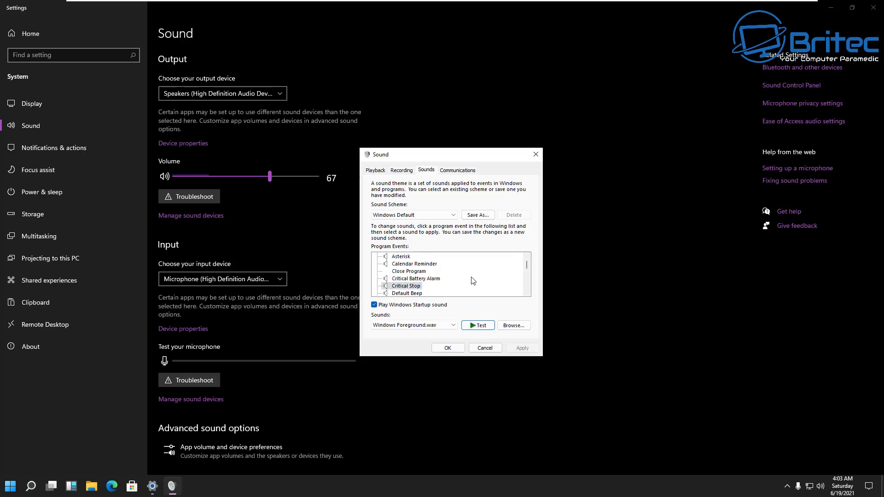
Step: Check the sounds for Default Beep, Desktop Mail Notification, Device Connect and Device Disconnect
scroll(435, 280, "down", 1)
left_click(416, 272)
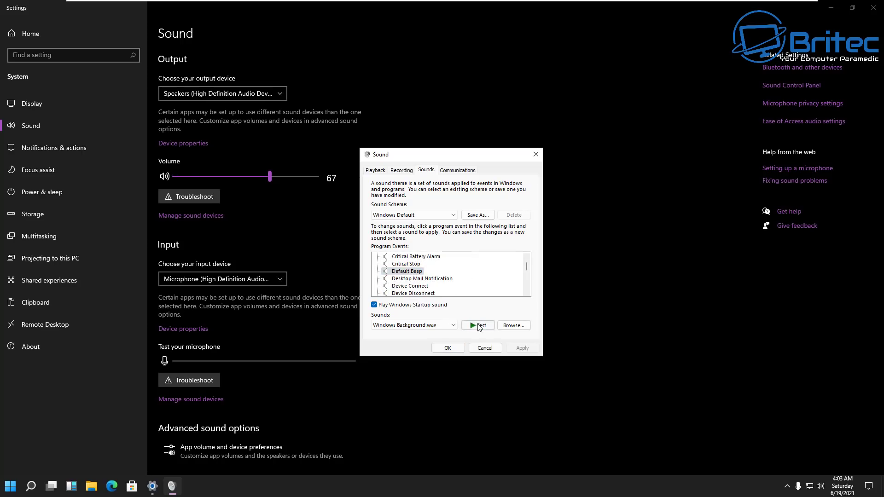
left_click(414, 279)
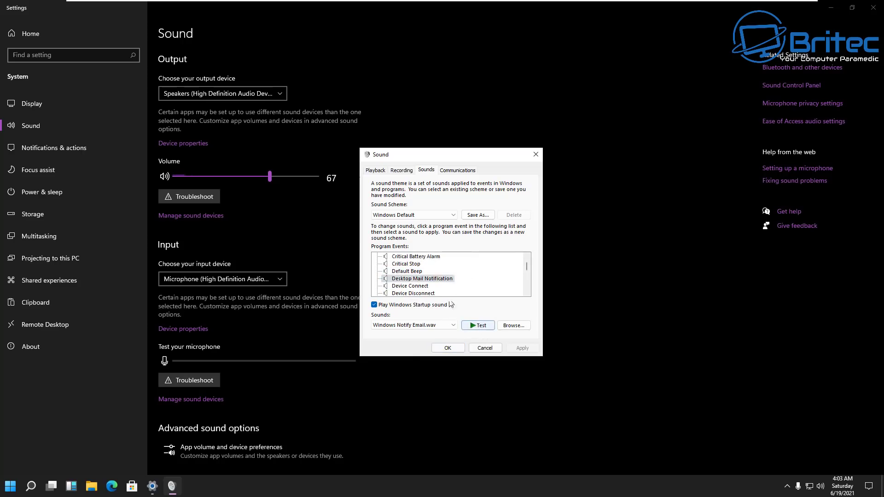
left_click(417, 286)
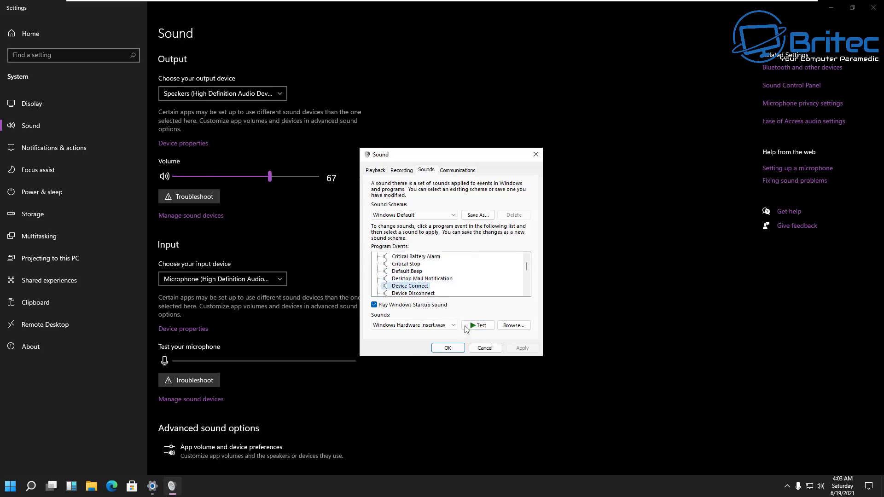
left_click(425, 294)
Step: Test the Device Failed to Connect, Exclamation and Instant Message Notification sounds
scroll(442, 283, "down", 1)
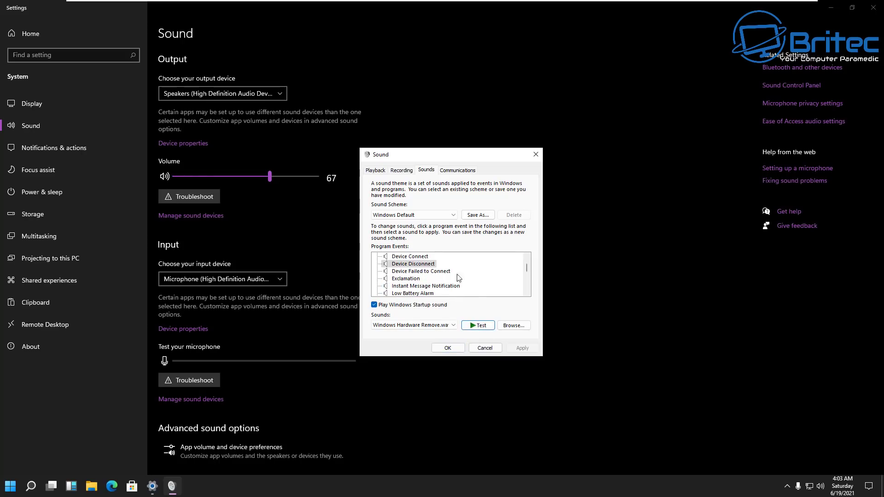
left_click(434, 272)
left_click(479, 325)
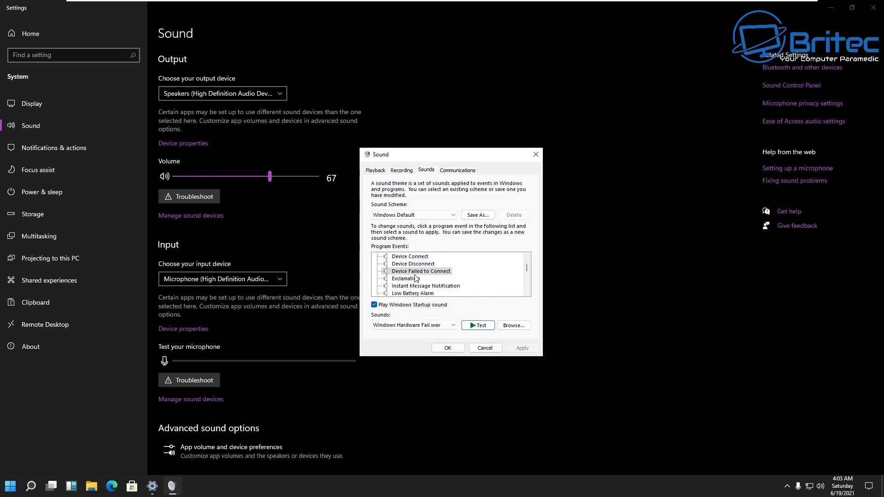
left_click(412, 278)
left_click(479, 325)
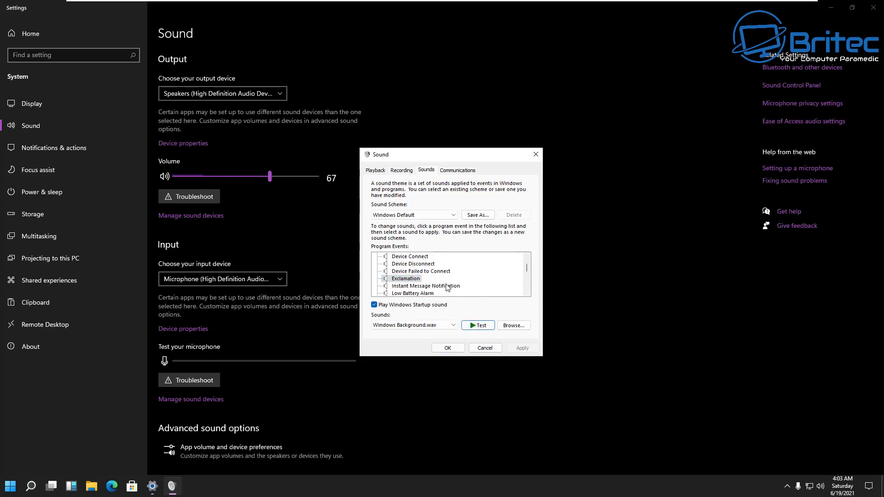
left_click(443, 286)
left_click(479, 325)
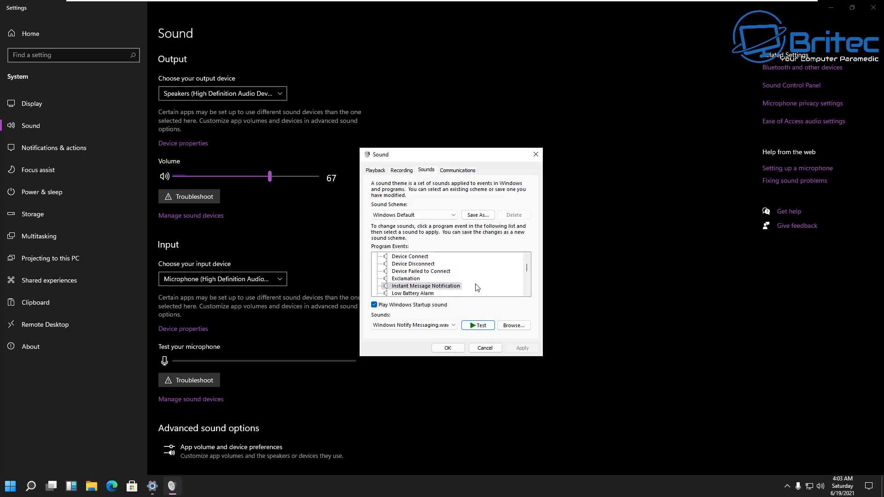
Step: Select the File Explorer events and toggle Play Windows Startup sound off and back on
scroll(429, 287, "down", 1)
scroll(418, 280, "down", 3)
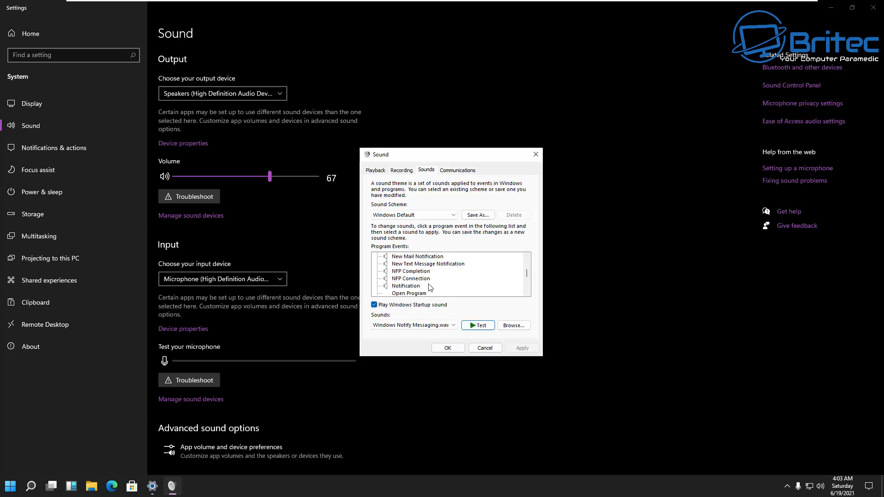
scroll(440, 285, "down", 2)
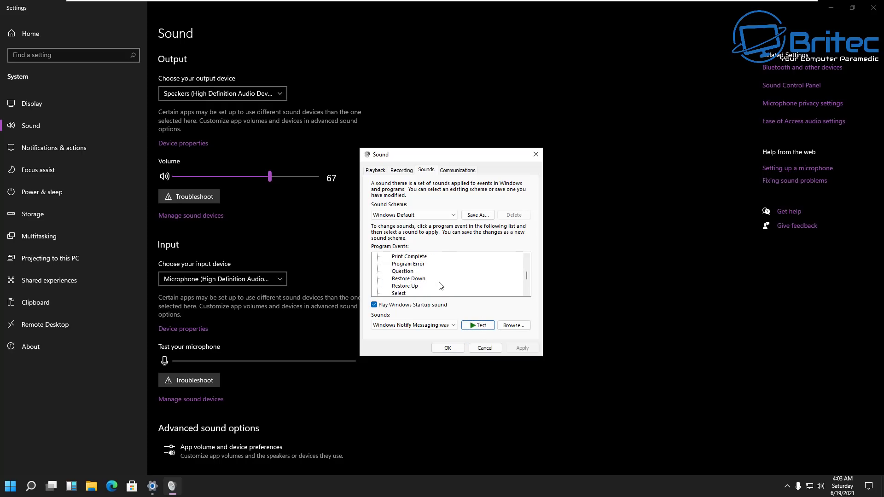
scroll(436, 285, "down", 2)
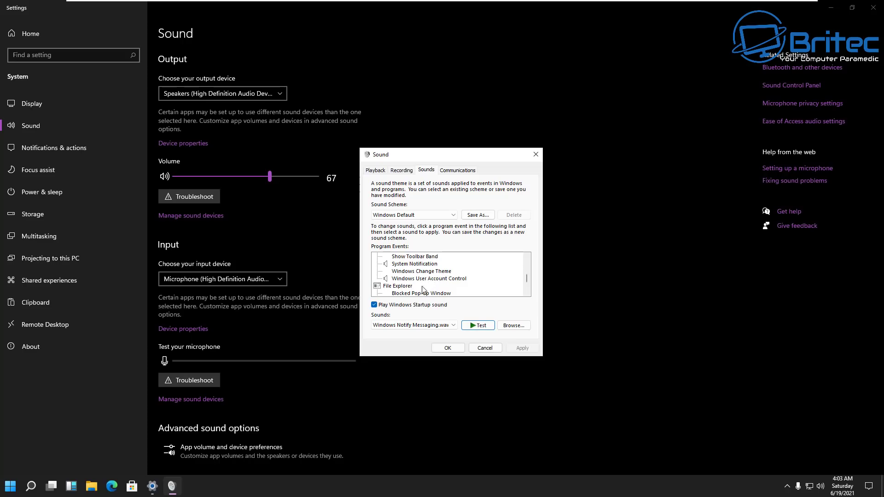
left_click(407, 287)
scroll(442, 285, "down", 4)
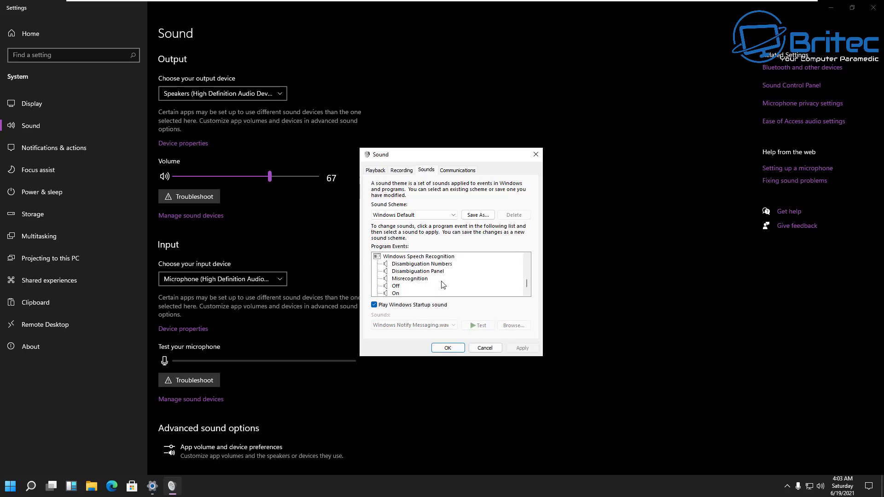
scroll(442, 285, "down", 1)
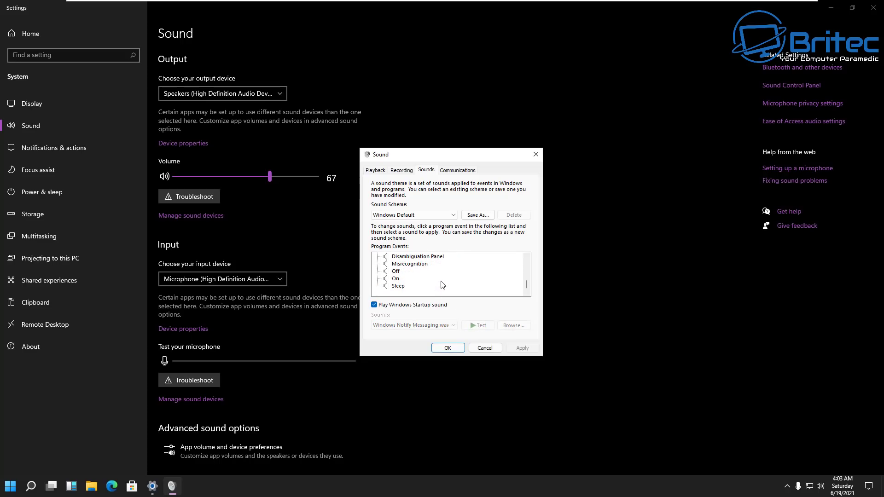
scroll(441, 285, "up", 1)
left_click(419, 306)
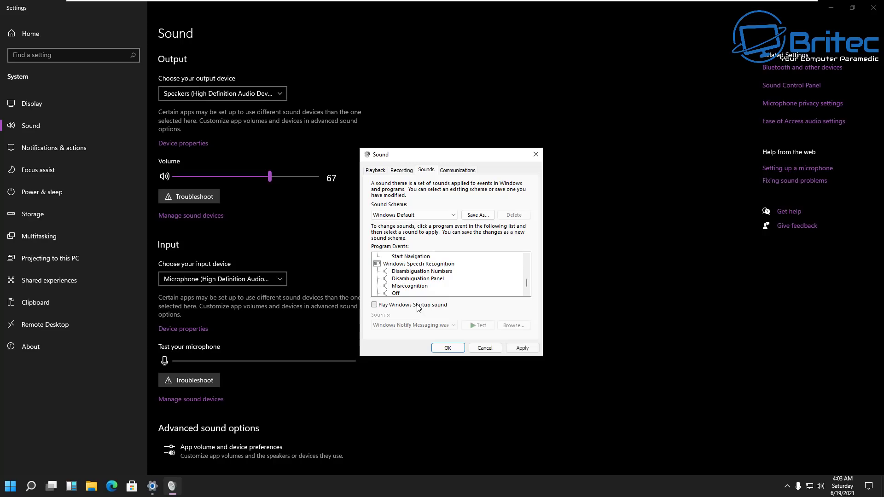
left_click(419, 307)
Step: Test System Notification, check Windows Change Theme and Show Toolbar Band, then close the dialog
scroll(425, 277, "up", 3)
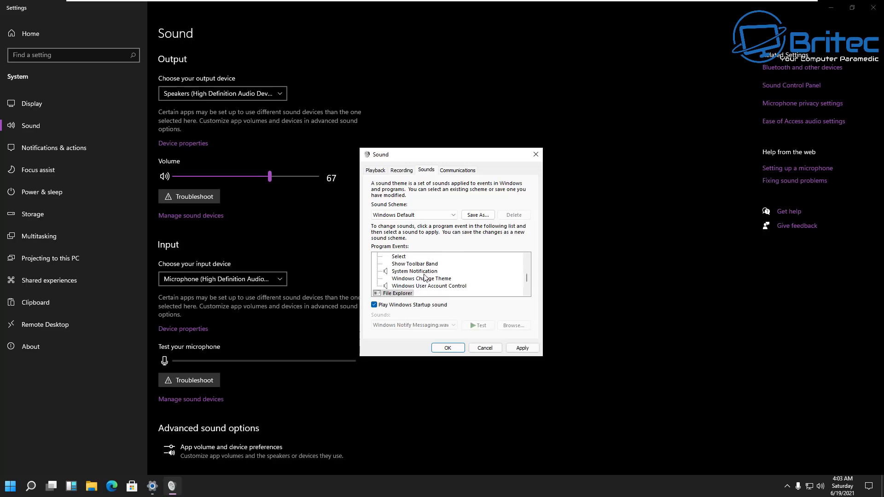
left_click(423, 272)
left_click(477, 326)
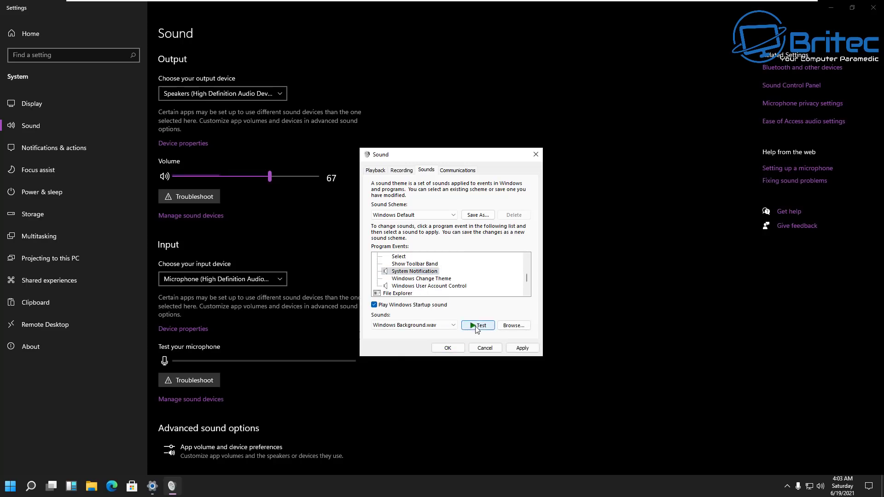
left_click(429, 280)
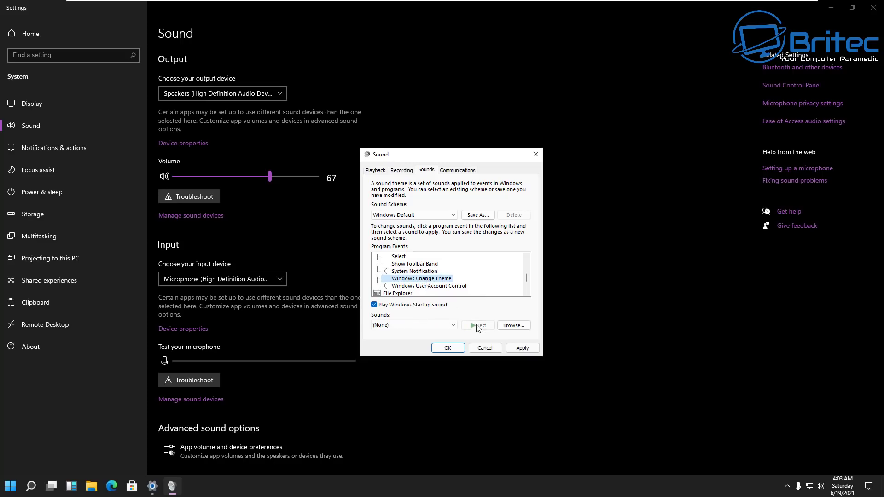
left_click(424, 264)
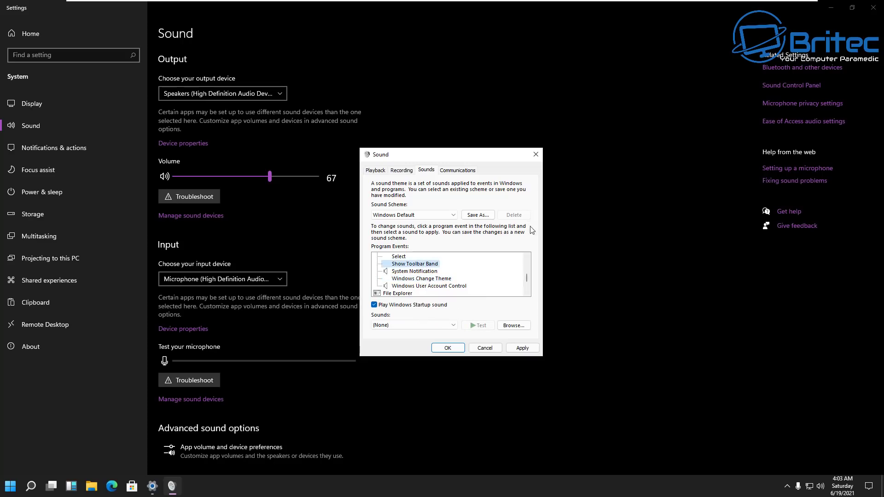
left_click(535, 347)
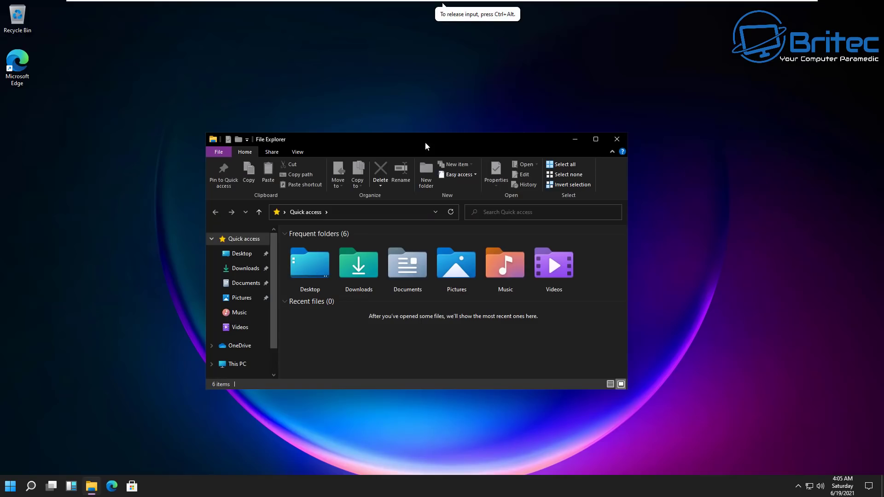
Step: Nudge File Explorer right, switch Quick access to Details view, then back to Large icons
left_click_drag(437, 142, 482, 130)
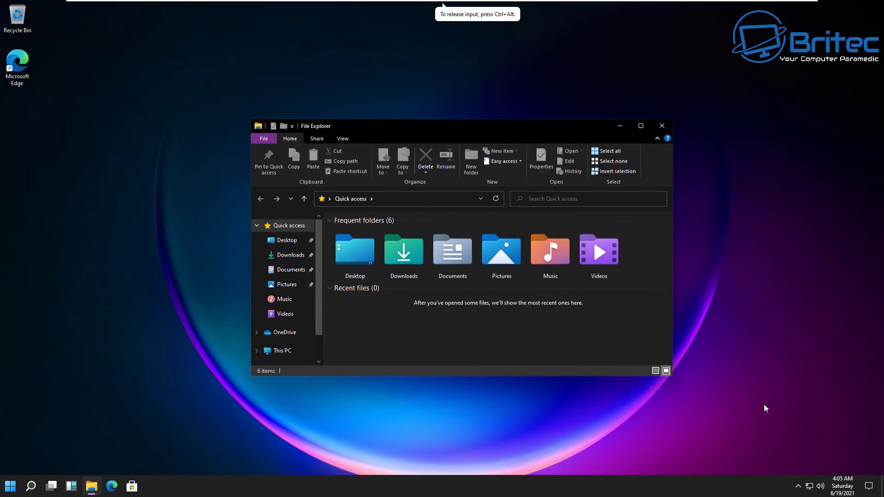
left_click(658, 372)
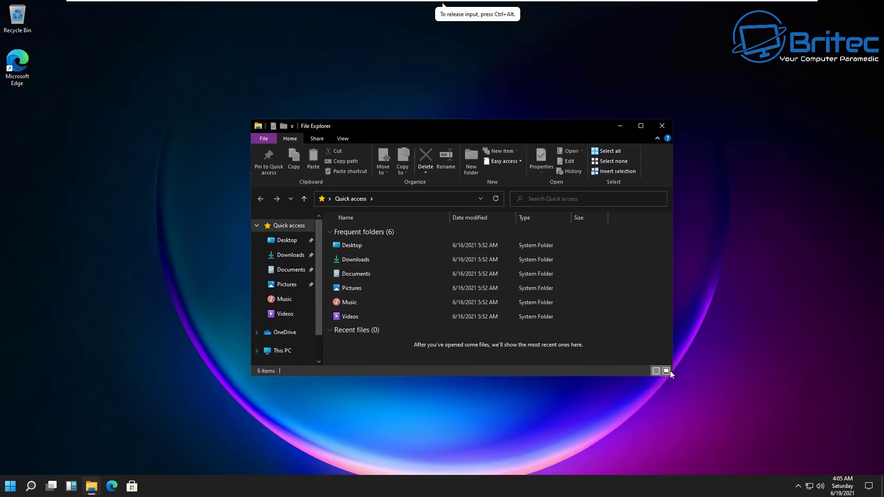
left_click(668, 371)
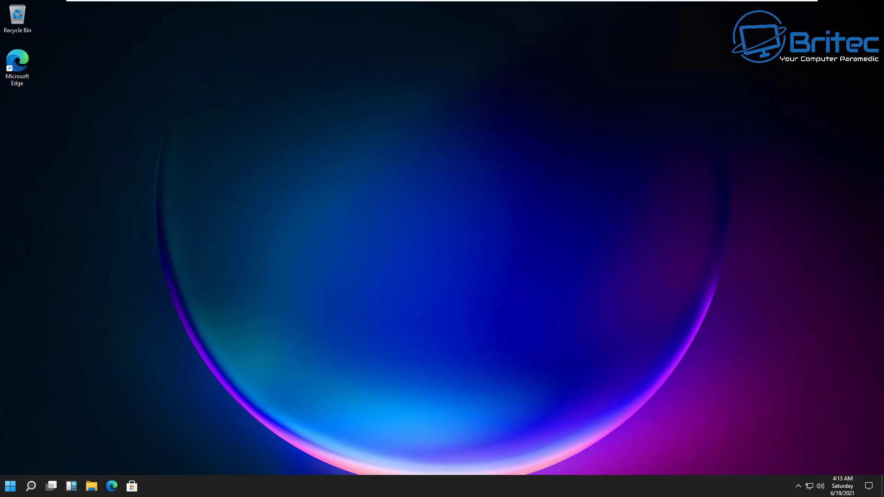
left_click(7, 491)
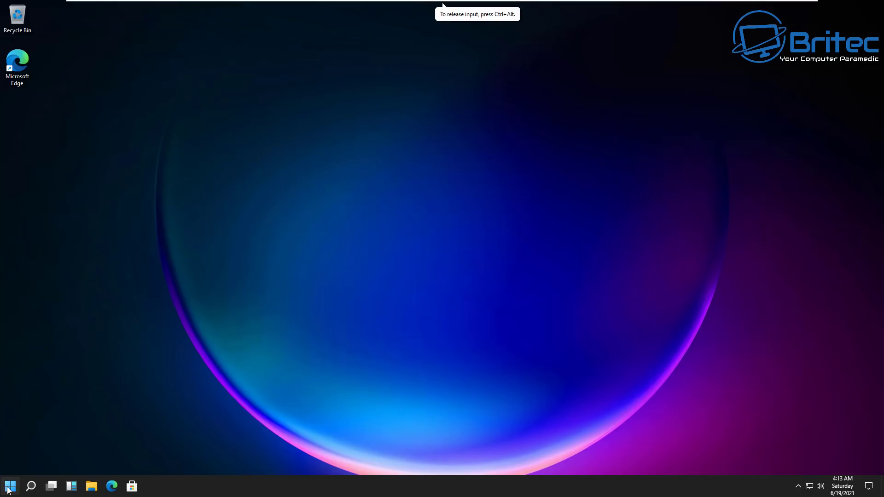
right_click(9, 488)
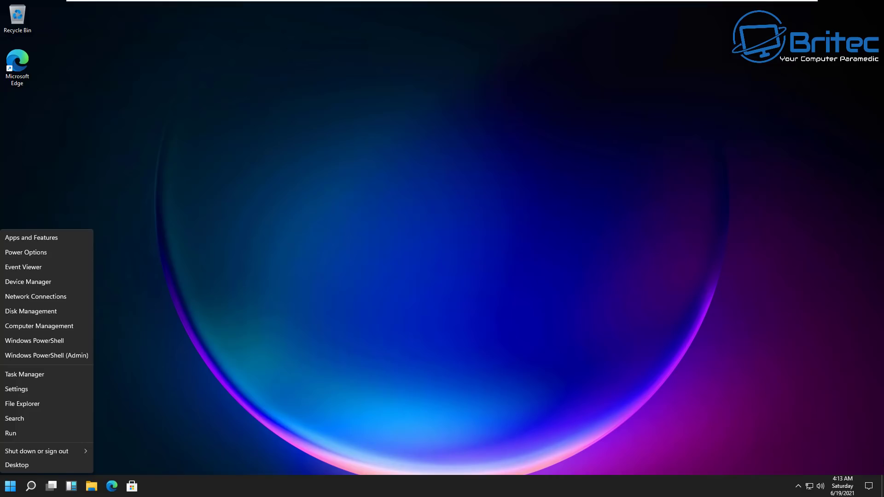
left_click(19, 437)
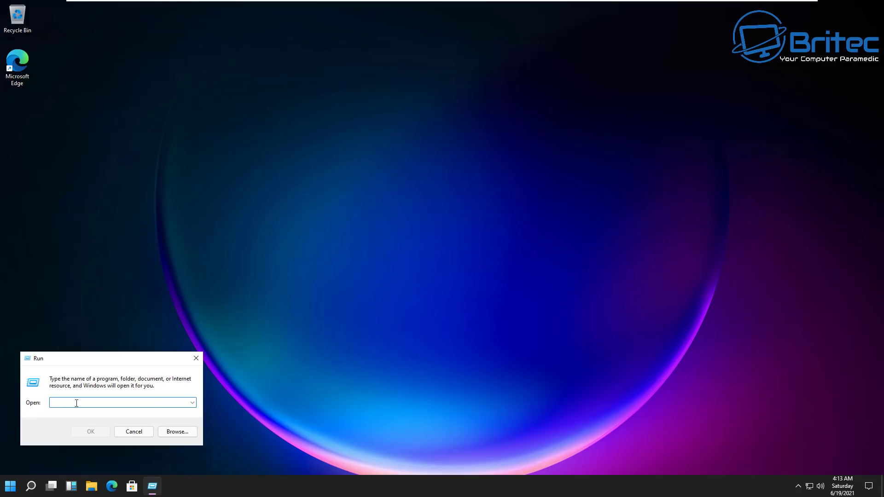
left_click(197, 358)
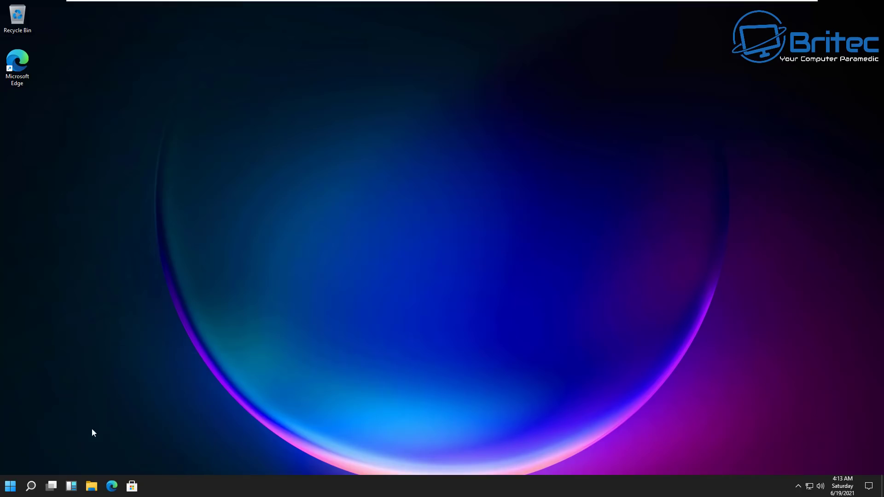
right_click(10, 486)
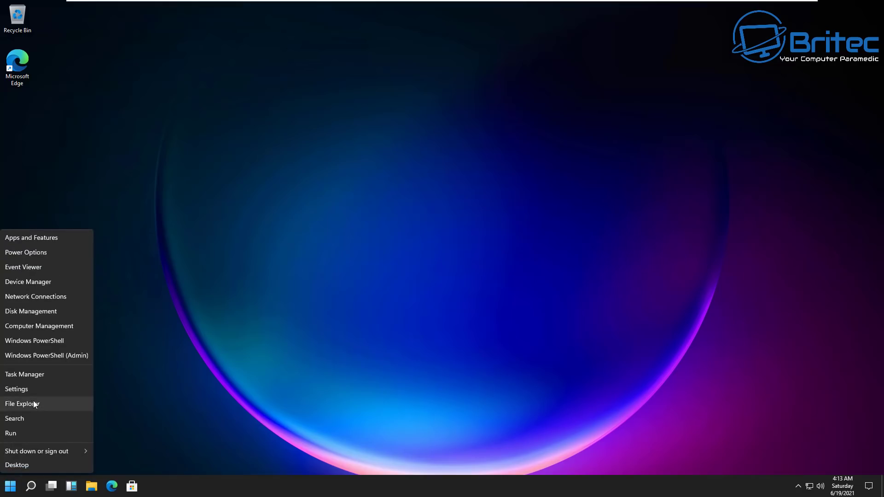
left_click(43, 254)
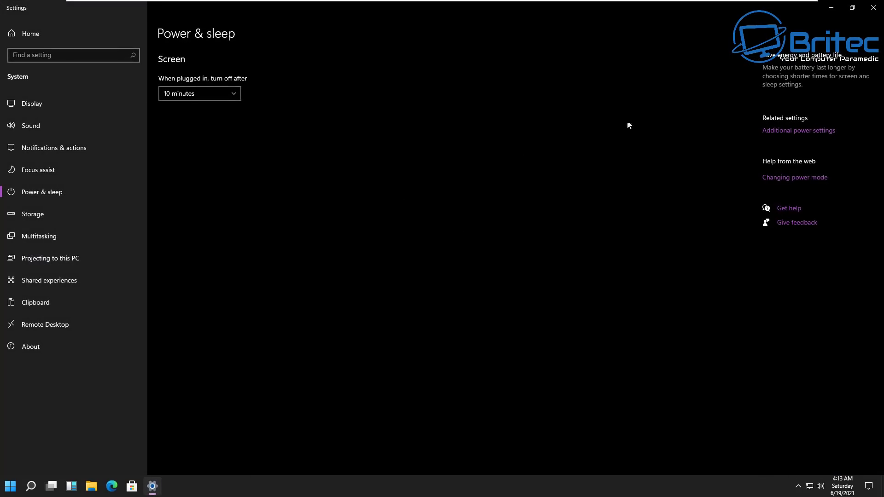
left_click(866, 6)
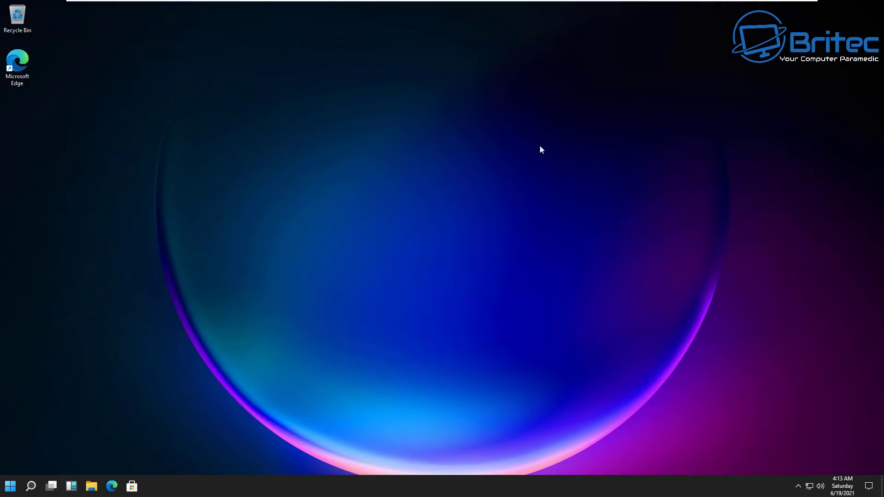